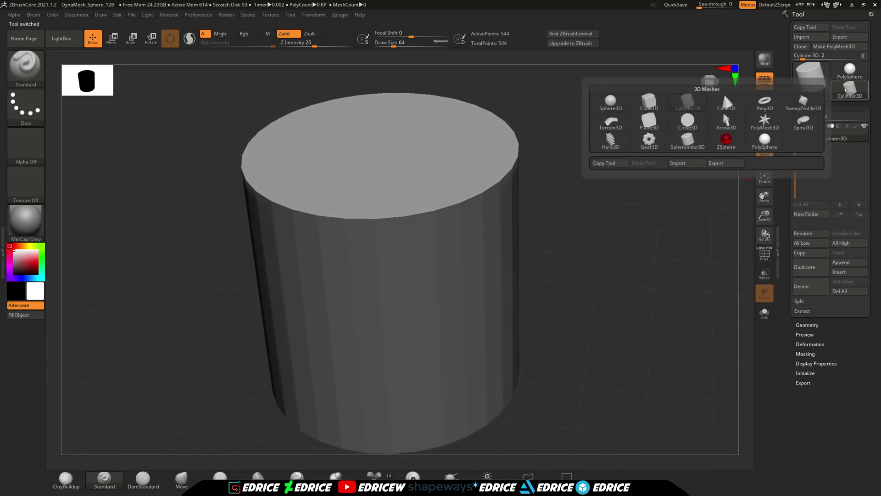
- Switch the active tool to the Cube3D primitive and display its polyframe
click(664, 105)
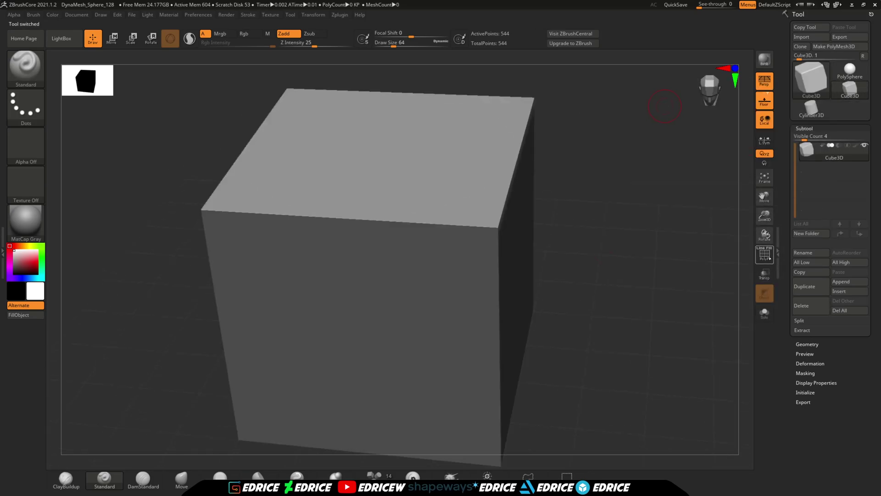
click(769, 258)
drag(768, 237, 754, 190)
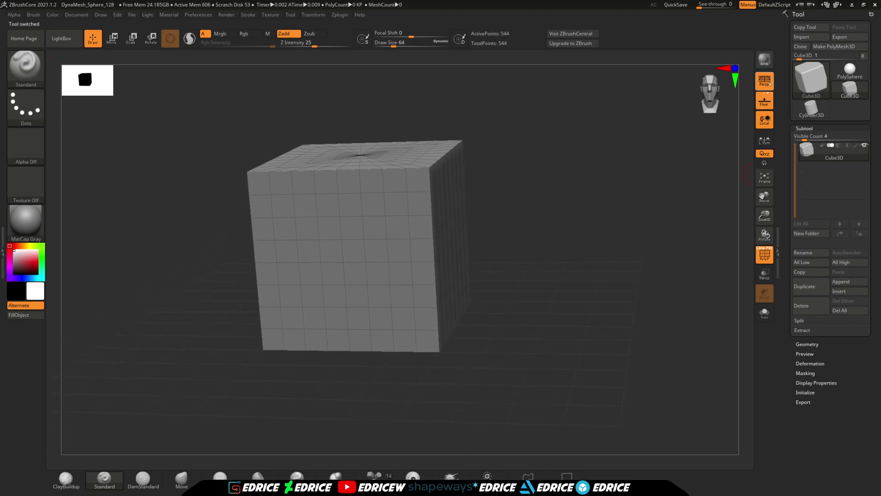
drag(699, 228, 698, 267)
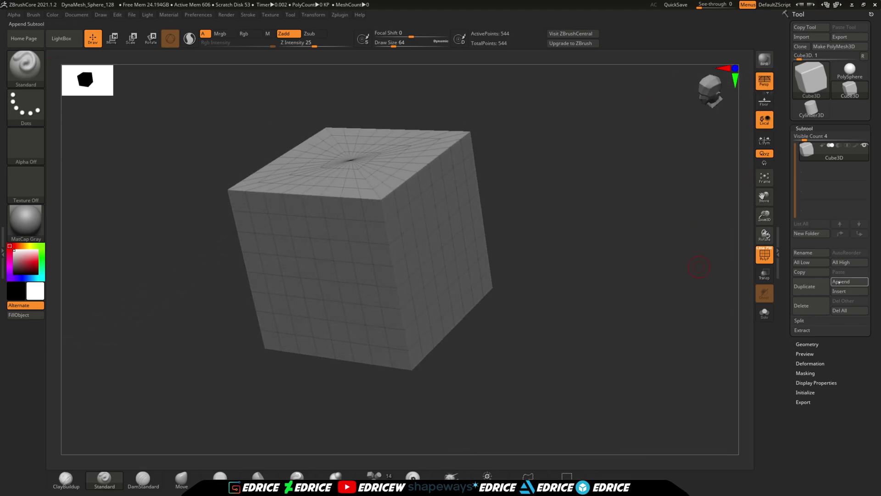
- Convert the Cube3D primitive into an editable PolyMesh3D
click(819, 344)
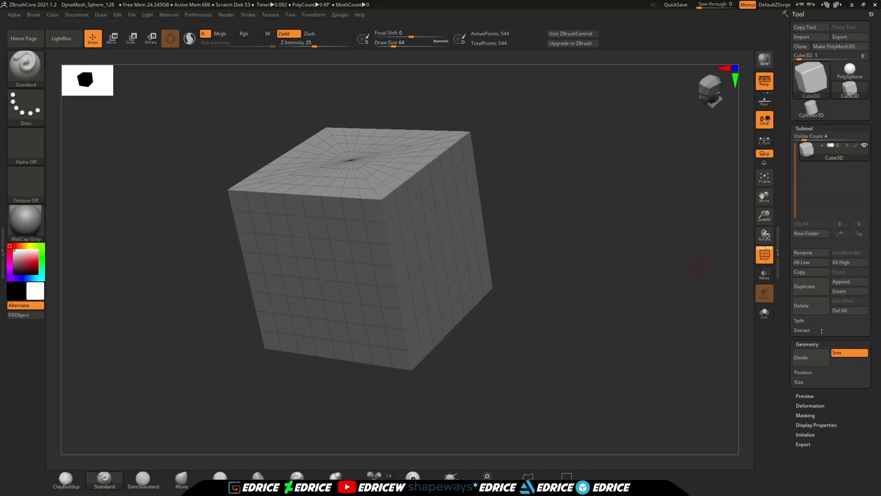
click(846, 47)
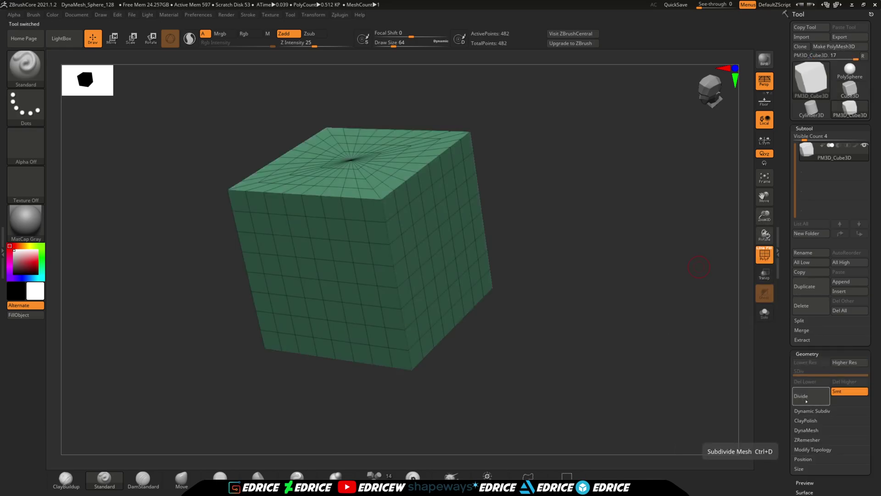
drag(761, 195, 750, 185)
drag(650, 288, 660, 268)
- Turn on Dynamic Subdiv for the cube in its geometry settings
drag(875, 294, 875, 234)
scroll(876, 234, up, 10)
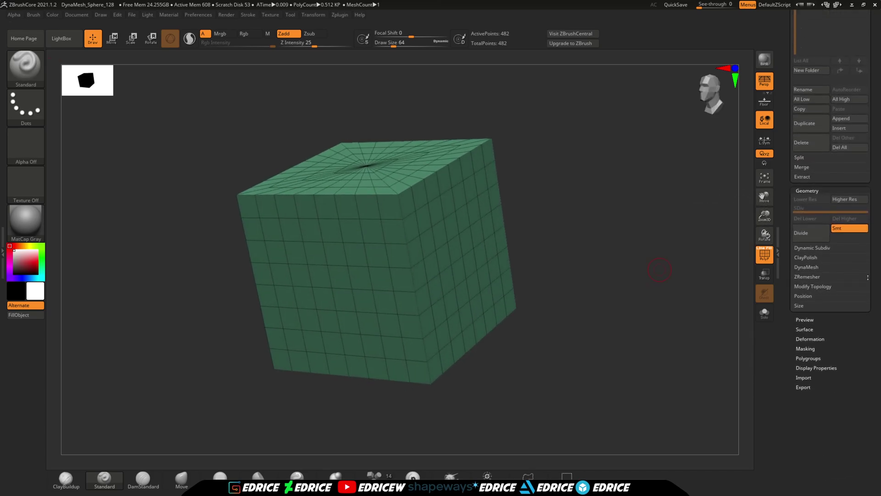
scroll(826, 257, down, 2)
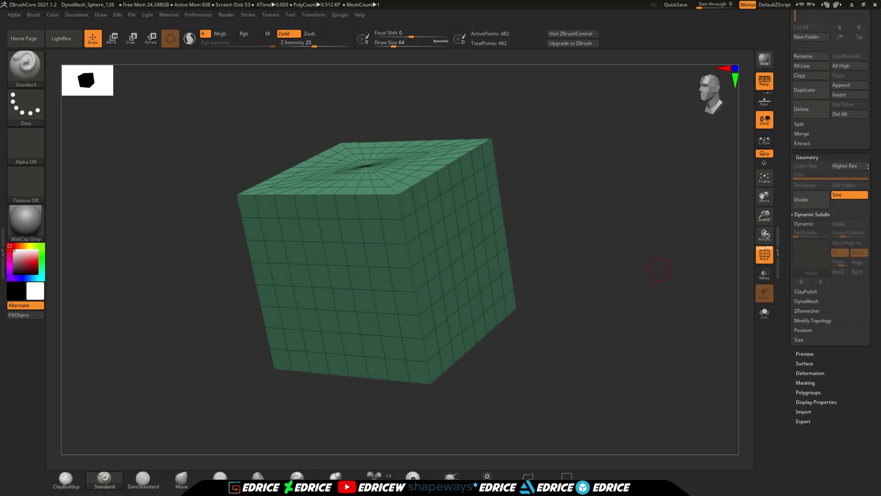
click(812, 224)
click(737, 247)
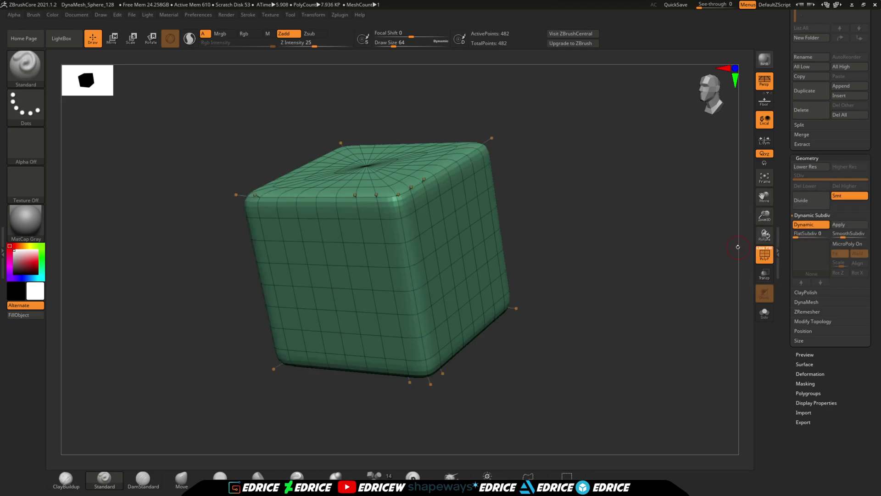
- Compare the cube with Dynamic Subdiv switched off and on, leaving it on
drag(763, 216, 763, 229)
drag(764, 196, 746, 207)
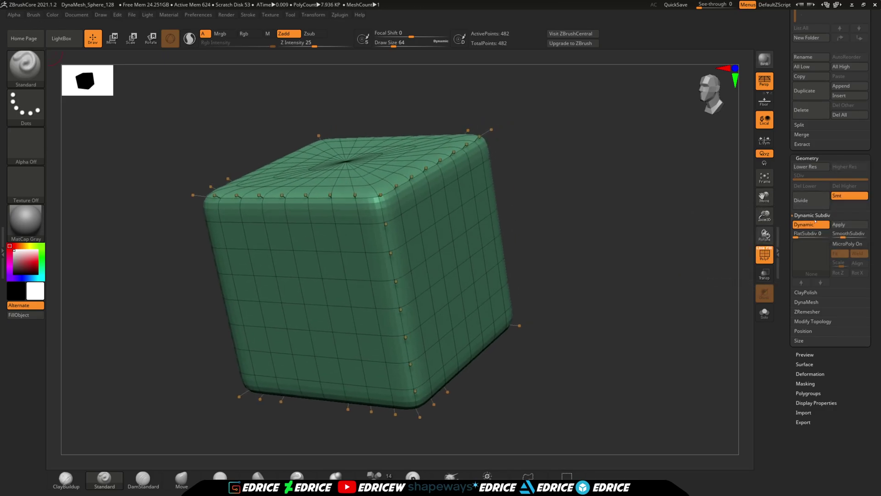
click(812, 226)
click(811, 225)
click(811, 225)
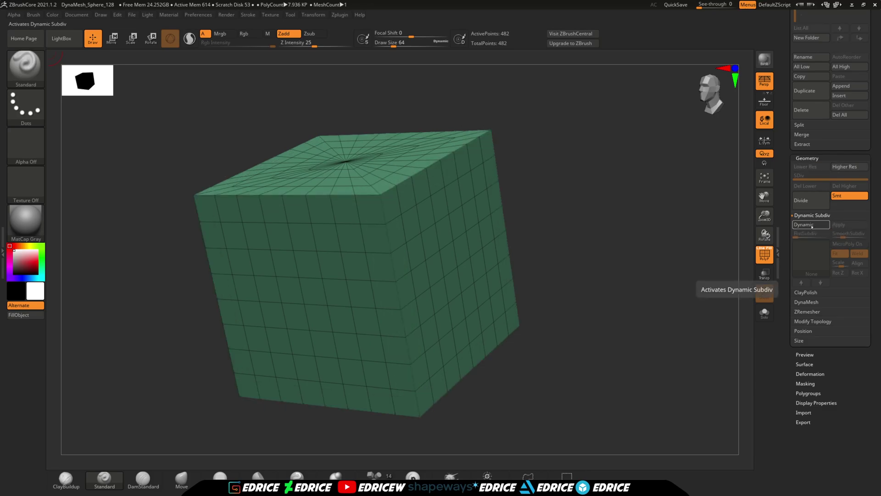
click(812, 225)
- Choose the Move Topological brush and pull one upper corner of the cube out into a spike
click(36, 71)
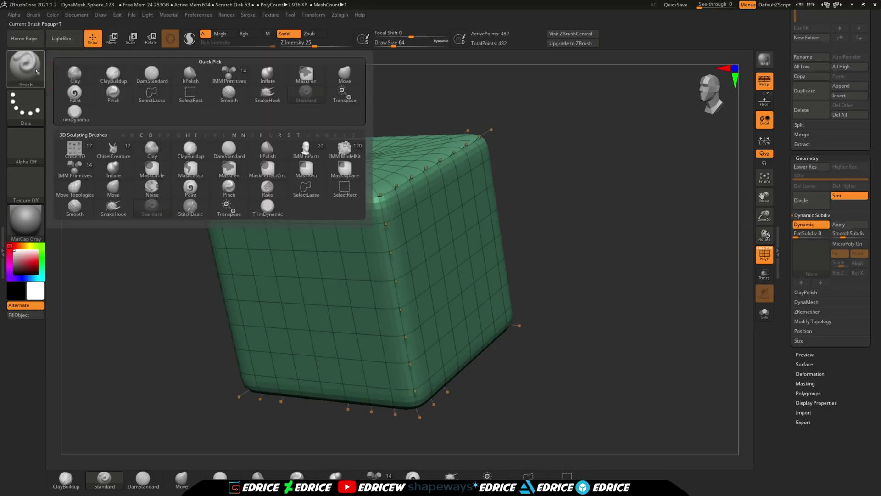
click(75, 188)
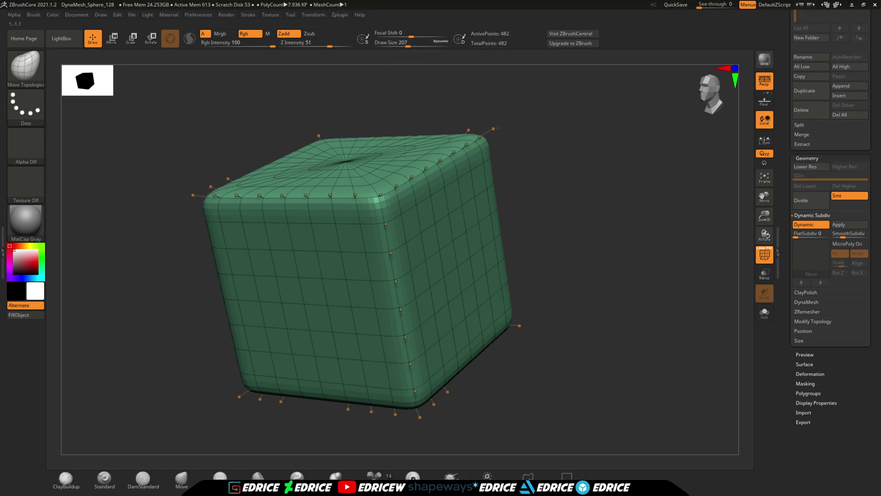
key(shift+d)
drag(716, 53, 650, 200)
key(d)
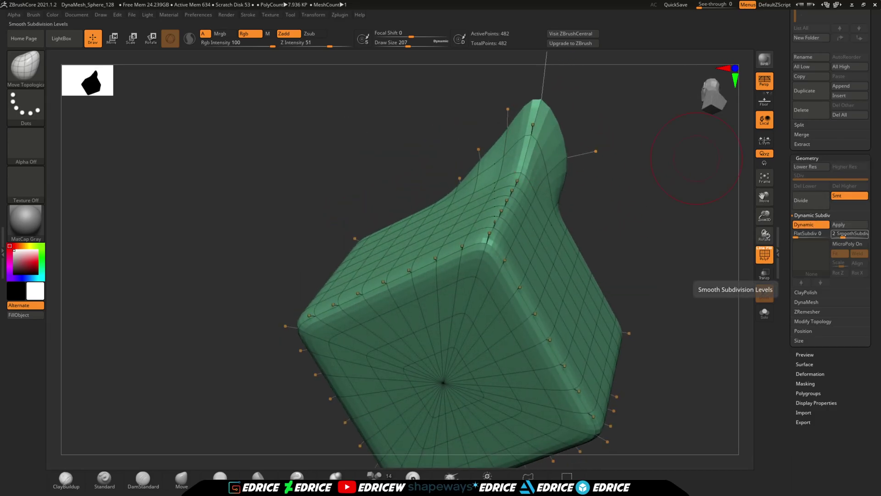
- Set the cube's SmoothSubdiv level to 5 and hide its polyframe
mouse_move(846, 234)
mouse_down()
mouse_move(834, 234)
mouse_move(856, 235)
mouse_up()
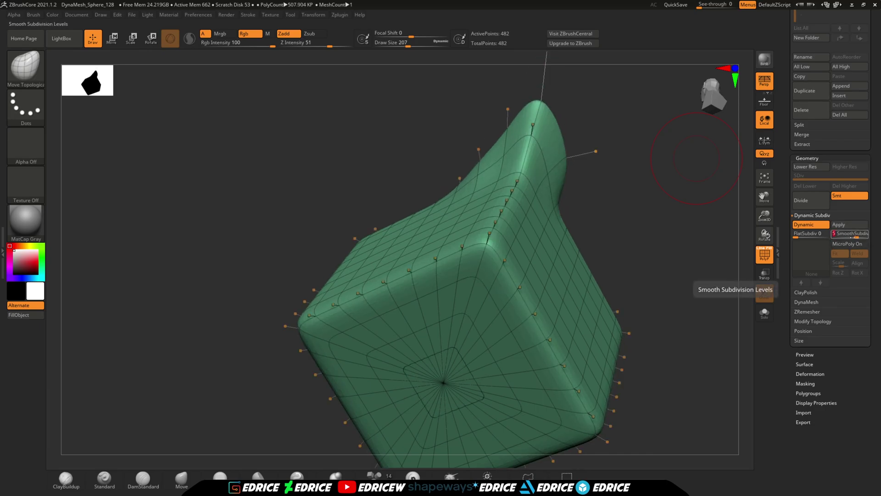
drag(702, 220, 679, 315)
drag(763, 200, 759, 270)
drag(670, 257, 480, 278)
click(758, 257)
drag(508, 189, 505, 206)
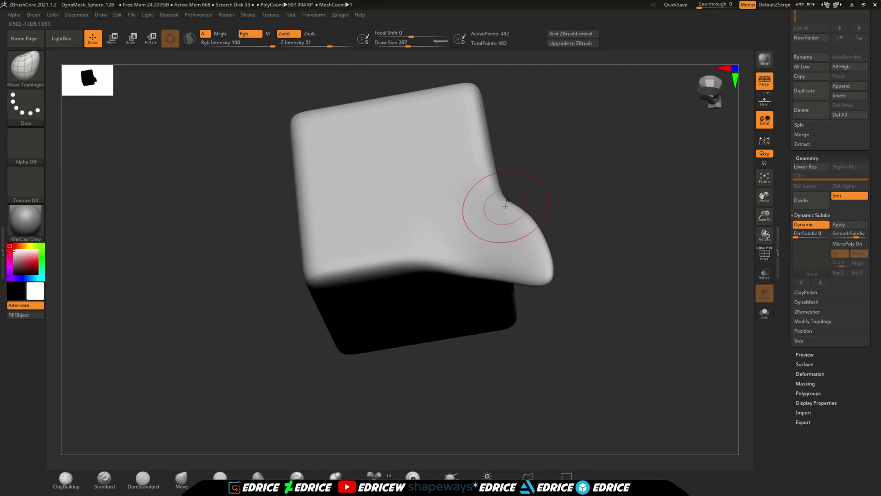
- Undo the corner pull on the cube and set its SmoothSubdiv level to 0
drag(628, 263, 675, 227)
drag(764, 215, 764, 229)
drag(764, 196, 733, 232)
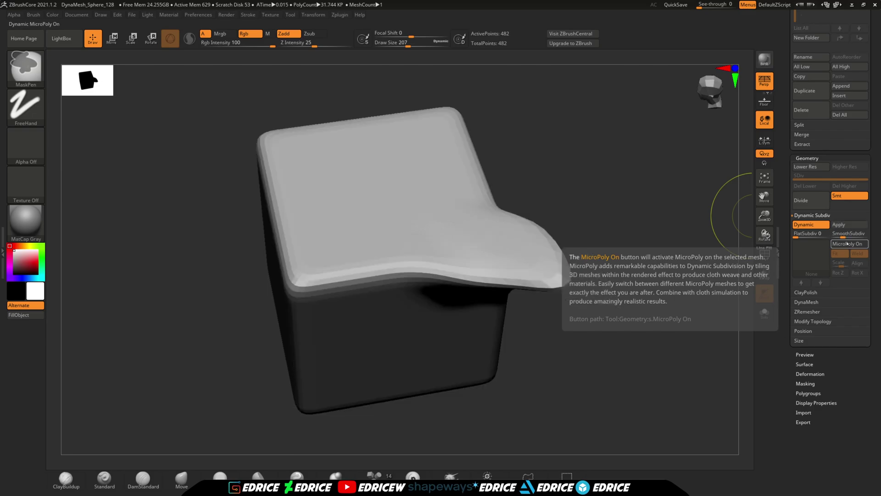
key(shift+d)
key(shift+d)
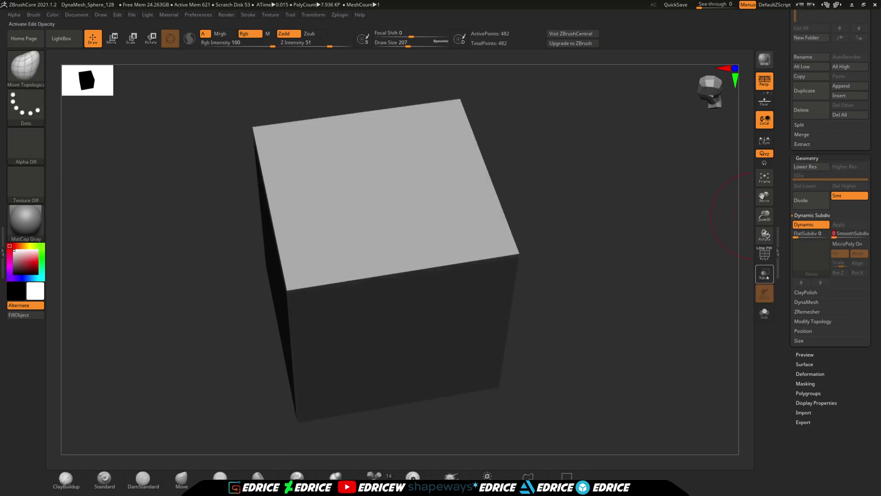
- Pull the cube's upper corner outward again and set the FlatSubdiv level to 5
drag(694, 290, 538, 213)
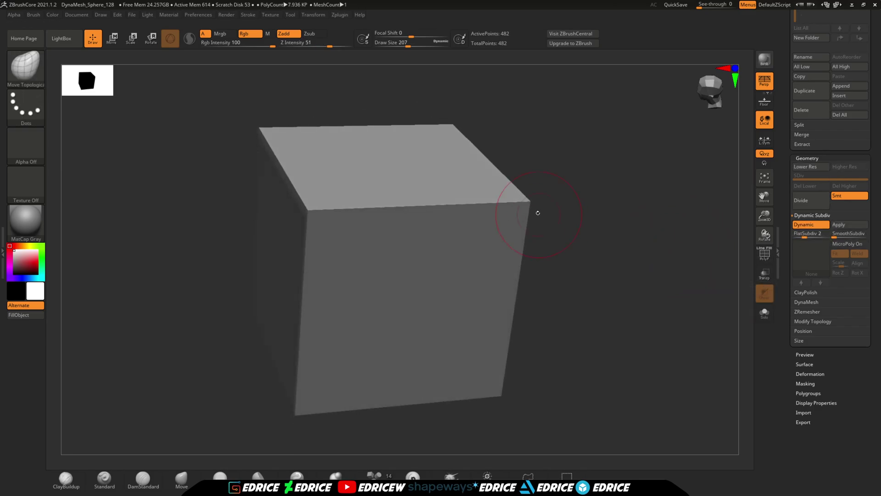
drag(602, 201, 558, 210)
click(806, 235)
key(Return)
alt+drag(750, 242, 819, 238)
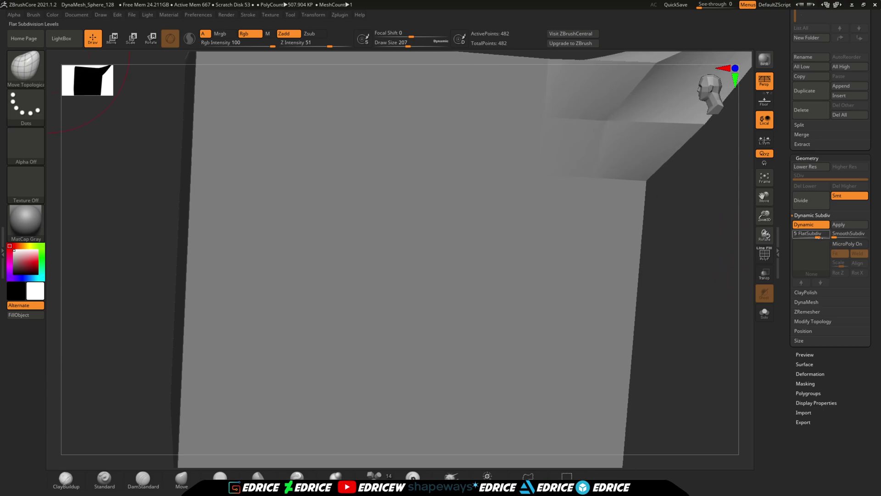
- Try combining a low SmoothSubdiv level on the cube with FlatSubdiv levels of 1, 3 and higher
alt+drag(734, 243, 681, 246)
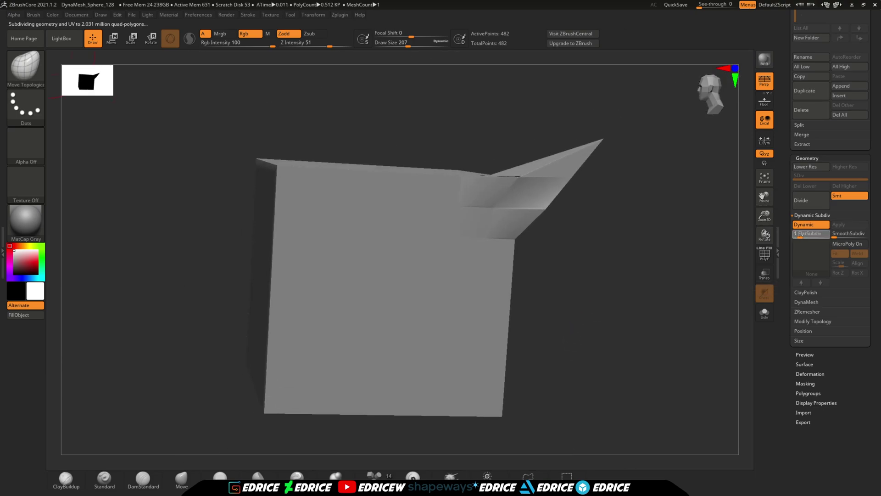
click(799, 236)
click(839, 236)
click(808, 234)
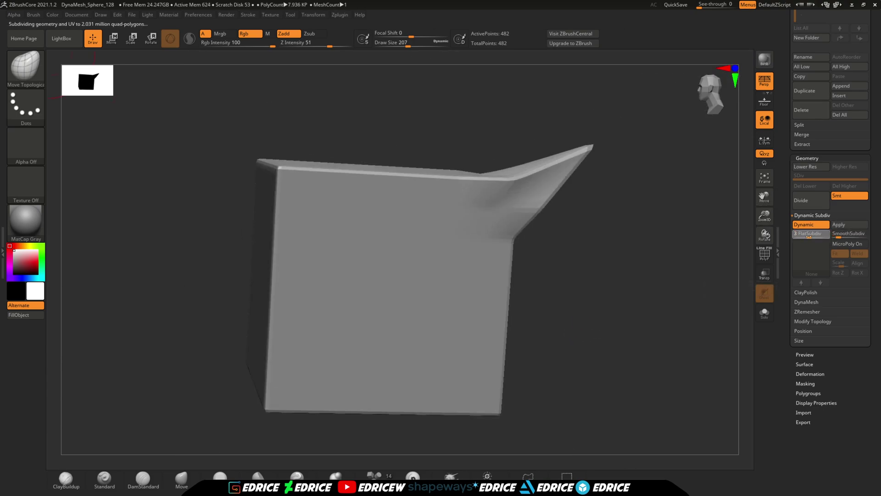
drag(808, 236, 818, 236)
drag(711, 237, 714, 293)
drag(688, 256, 667, 292)
- Set the cube's FlatSubdiv level to 0 and its SmoothSubdiv level to 5
click(850, 237)
drag(808, 234, 795, 235)
drag(666, 293, 690, 232)
drag(837, 233, 856, 235)
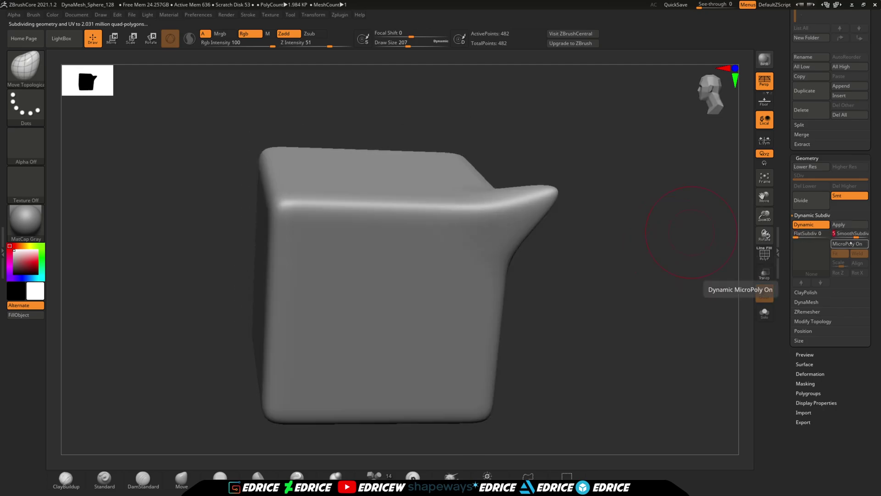
- Apply the dynamic subdivision as real levels and inspect SDiv levels 4 and 6 with the polyframe shown
mouse_move(839, 177)
mouse_down()
mouse_move(799, 177)
mouse_move(837, 177)
mouse_up()
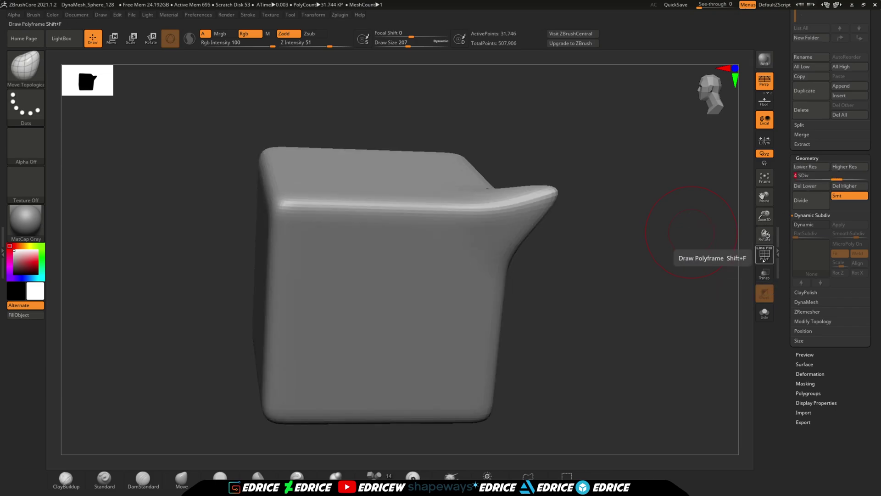
click(765, 254)
mouse_move(858, 177)
mouse_down()
mouse_move(812, 178)
mouse_move(858, 178)
mouse_up()
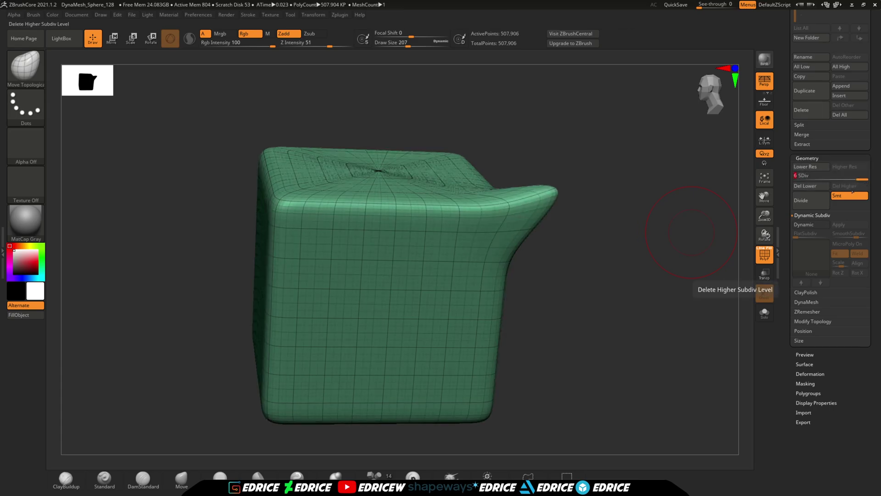
- Undo the applied subdivision levels, and use Move Topological to pull out the cube's rear corner and push in its side
key(ctrl)
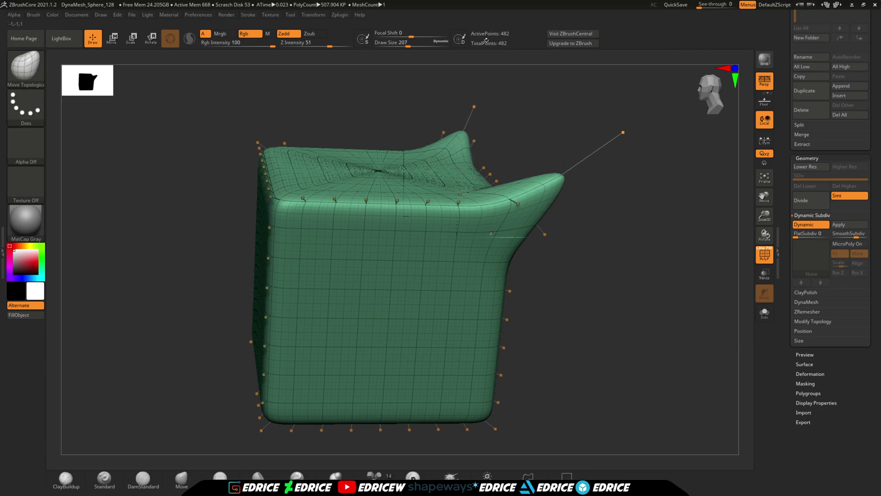
drag(510, 276, 494, 271)
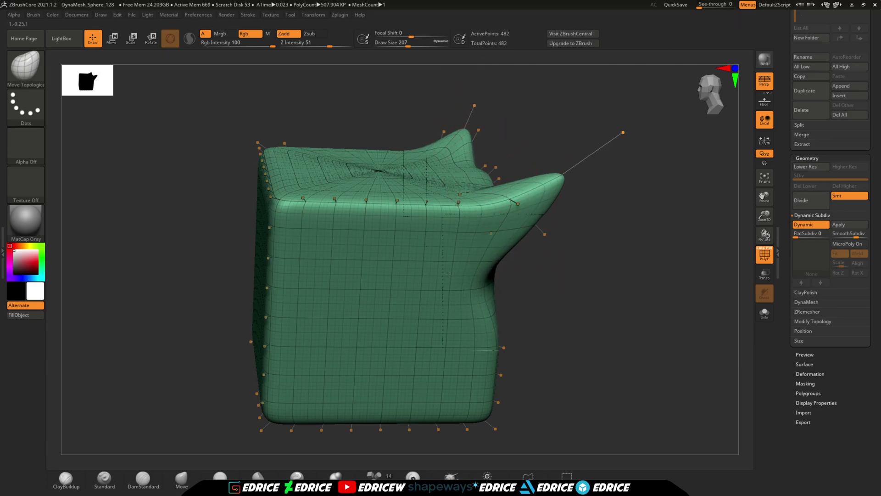
- Set FlatSubdiv to 2 with SmoothSubdiv at its maximum and push another dent into the cube's side
drag(670, 259, 643, 265)
click(808, 235)
click(841, 235)
click(865, 235)
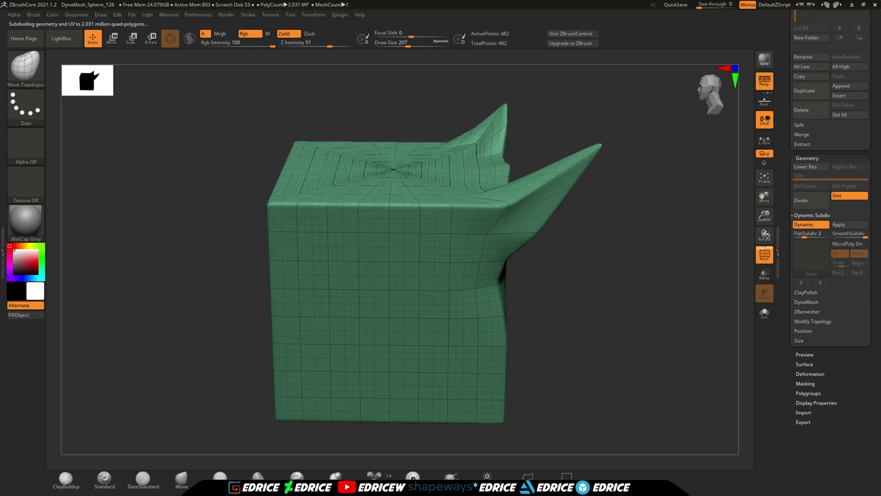
drag(530, 306, 485, 349)
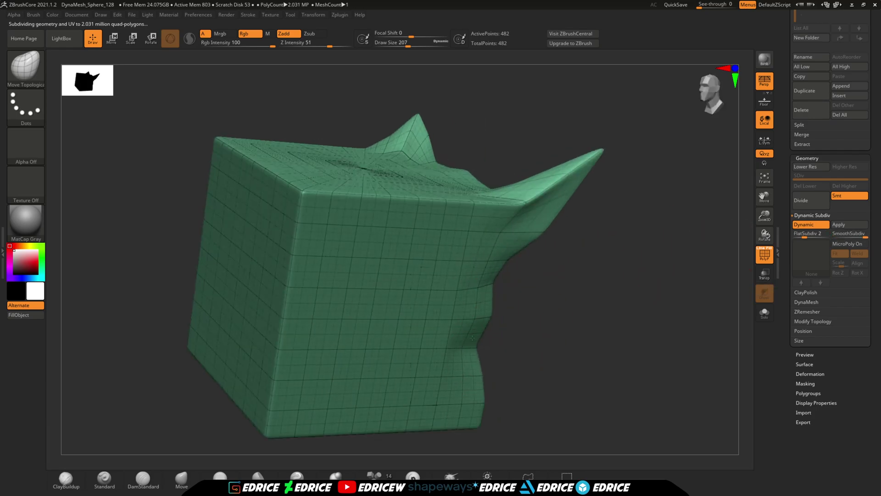
- Compare the cube without and with Dynamic Subdiv, and undo the latest dents and rear spike
key(shift+d)
drag(592, 305, 682, 259)
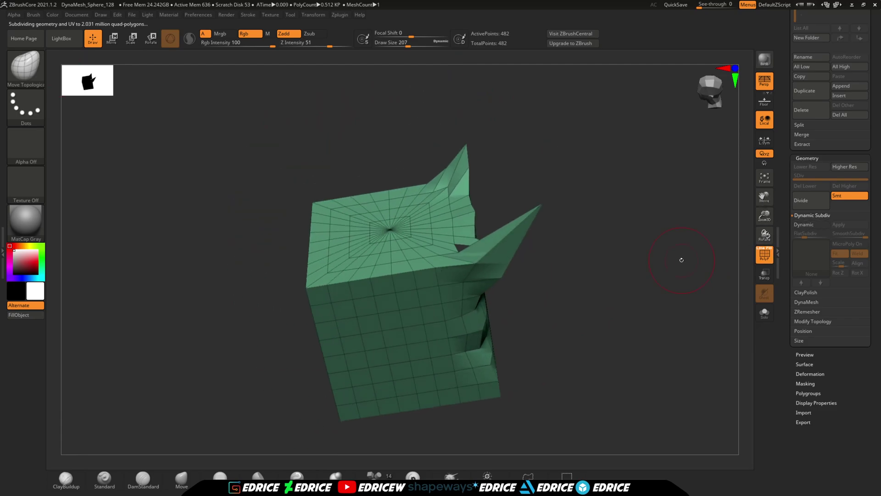
key(d)
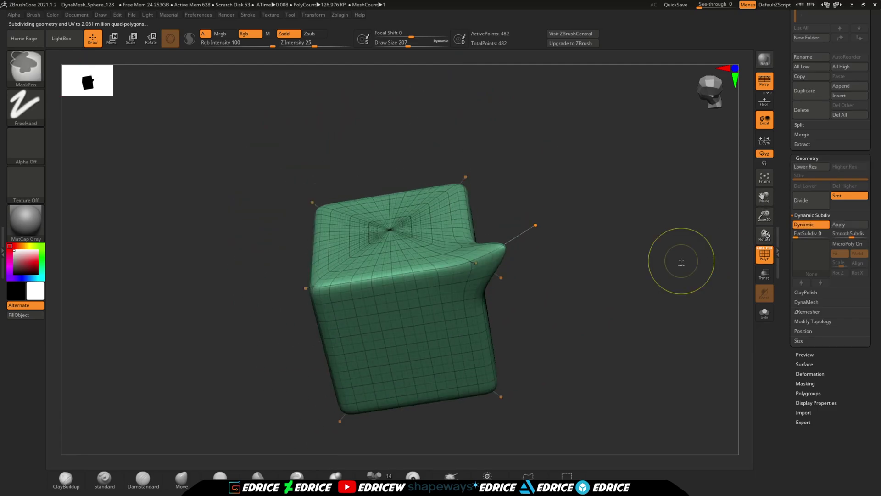
- Load the Dog sample project from LightBox
click(73, 41)
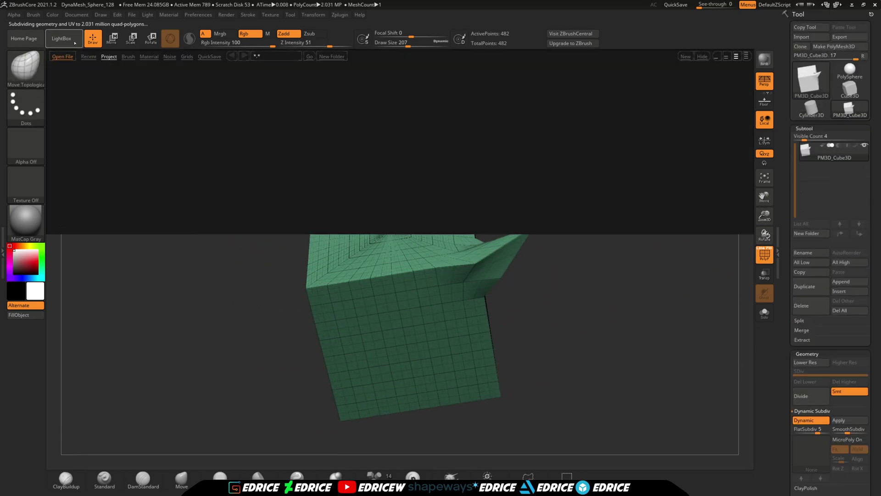
double_click(291, 82)
click(475, 274)
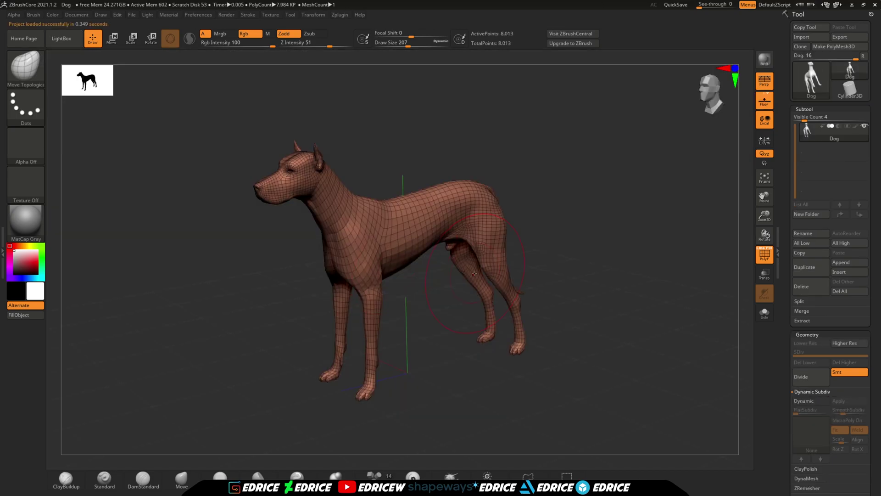
- Smooth the dog model with Dynamic Subdiv at a raised SmoothSubdiv level and hide its polyframe
drag(764, 216, 772, 251)
drag(764, 197, 813, 258)
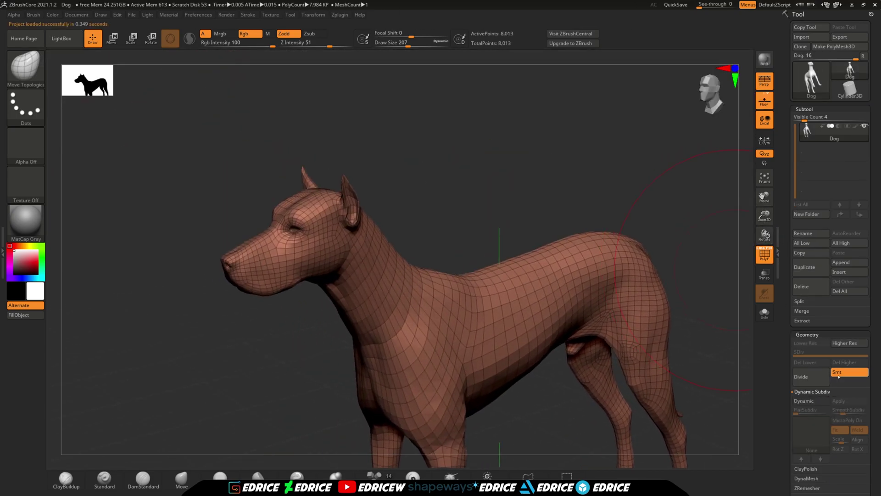
click(815, 401)
key(shift+f)
drag(764, 196, 742, 180)
drag(683, 201, 755, 234)
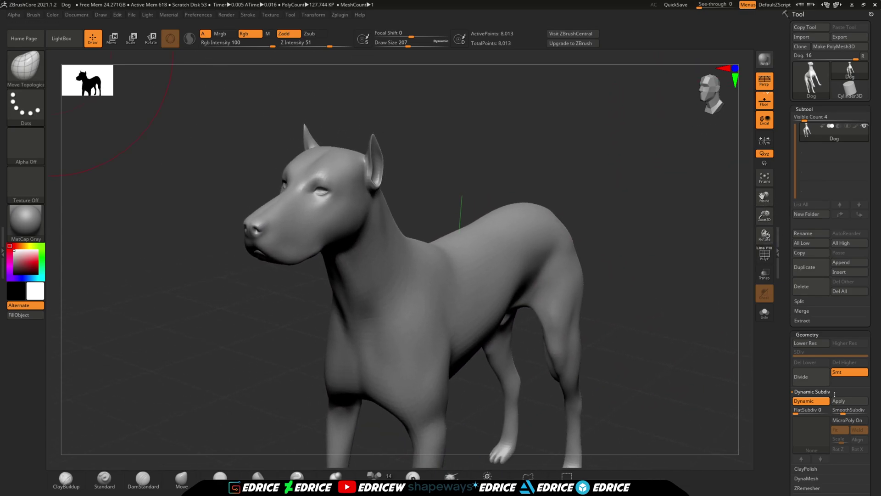
drag(843, 413, 852, 412)
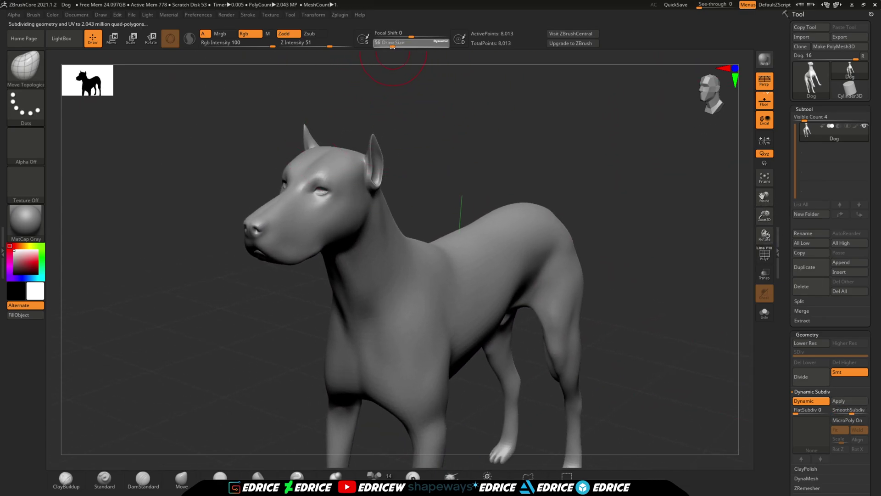
- Compare the dog without and with Dynamic Subdiv, and switch to the Inflate brush
key(shift+d)
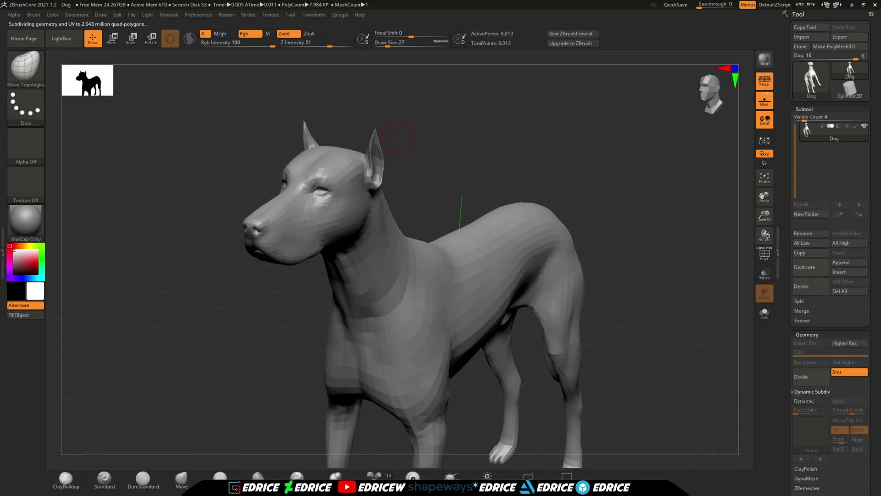
key(shift+d)
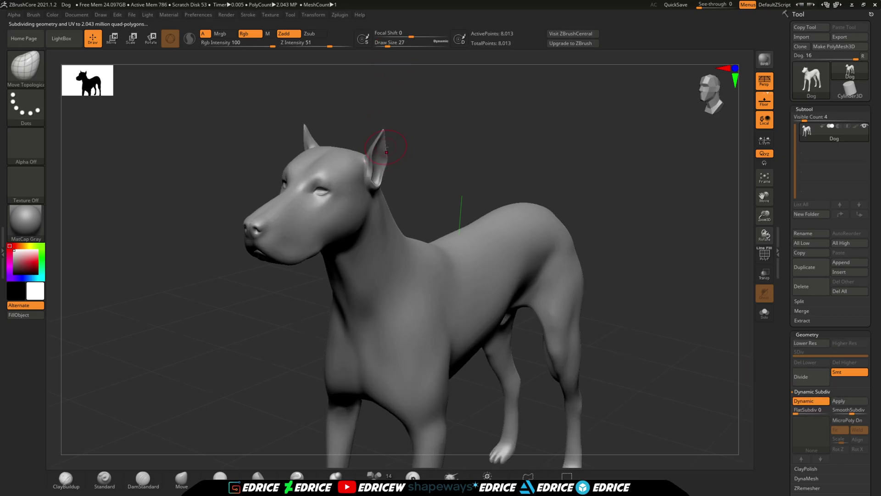
key(b)
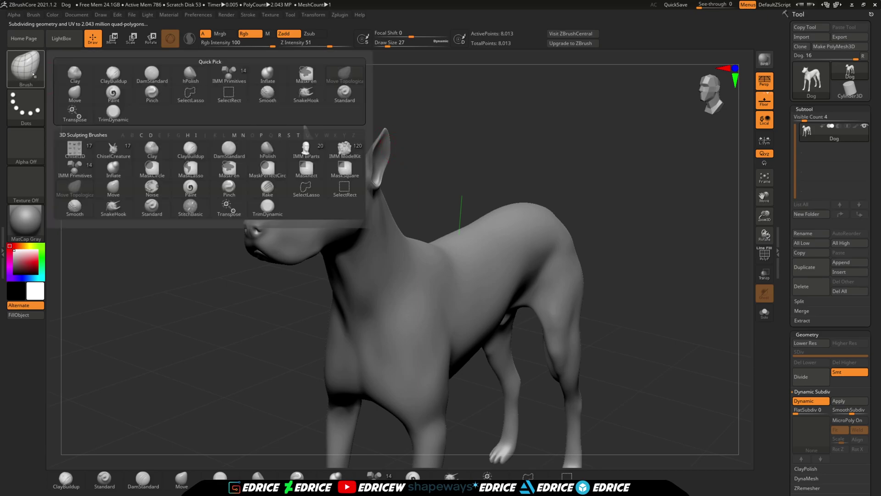
key(s)
key(t)
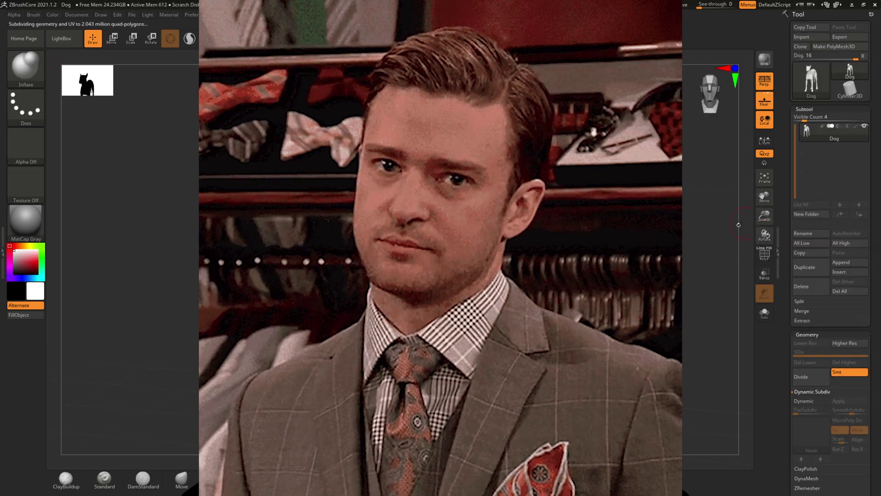
- Select the DamStandard brush and turn on Dynamic Subdiv for the dog with SmoothSubdiv at 5
drag(738, 225, 698, 269)
mouse_move(763, 197)
mouse_down()
mouse_move(728, 173)
mouse_move(720, 148)
mouse_move(796, 275)
mouse_up()
drag(738, 229, 688, 239)
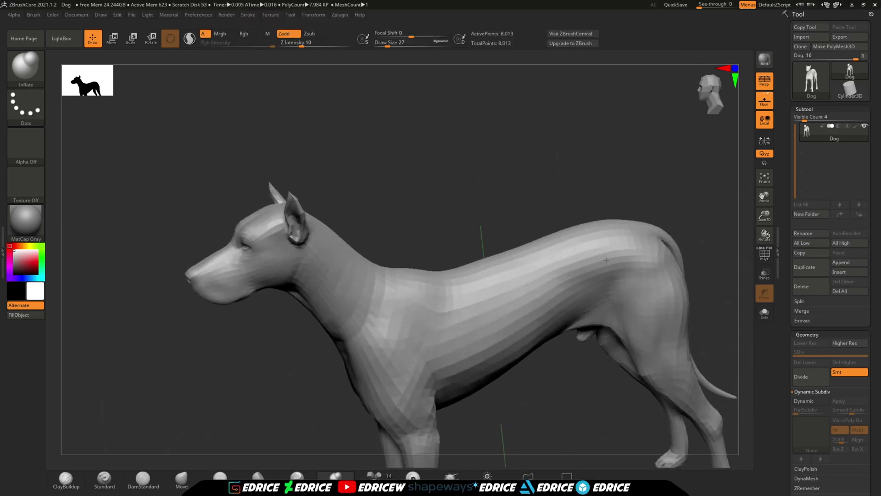
click(31, 79)
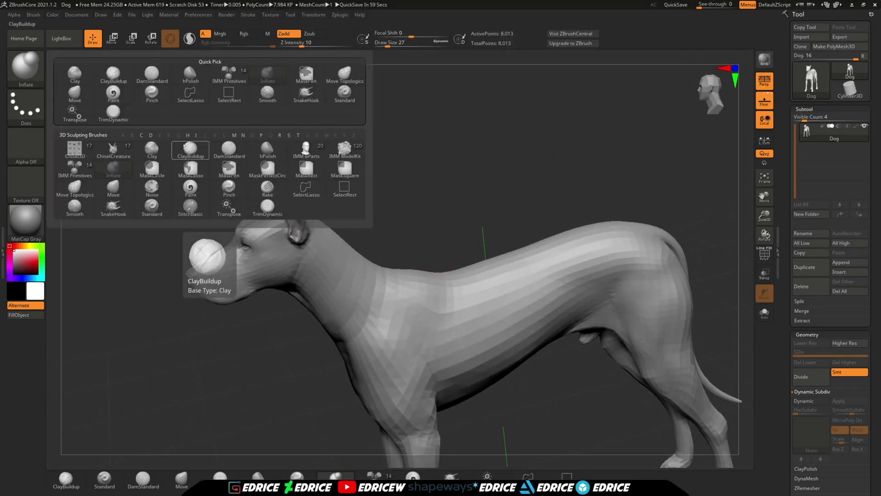
click(160, 76)
click(798, 402)
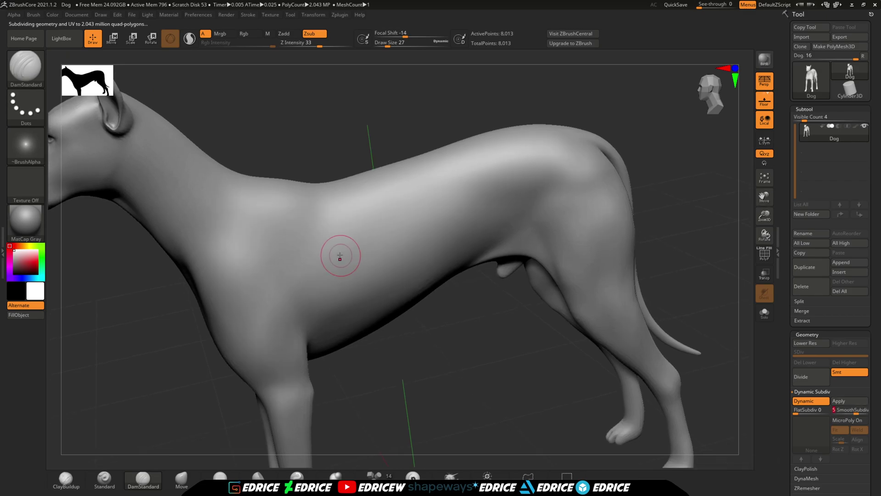
- Compare the dog's body with Dynamic Subdiv off and on from a front-side angle
mouse_move(477, 301)
mouse_down()
mouse_move(458, 300)
mouse_move(485, 339)
mouse_up()
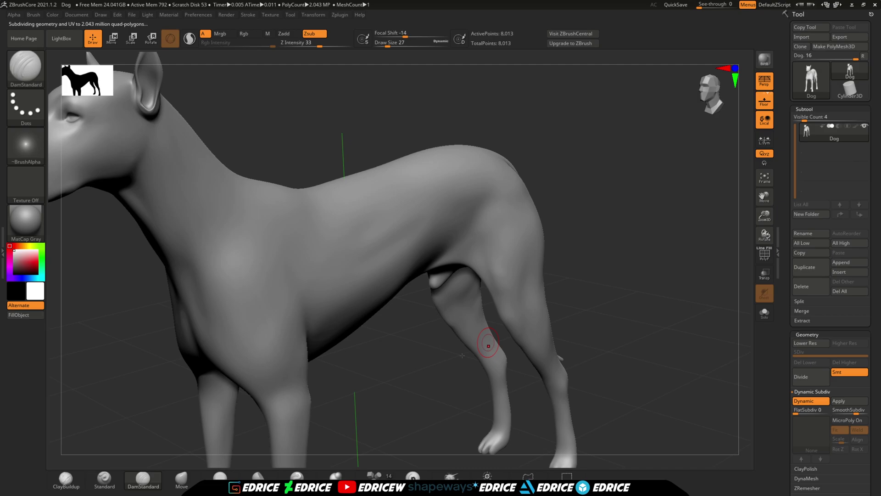
right_drag(462, 355, 428, 361)
click(806, 400)
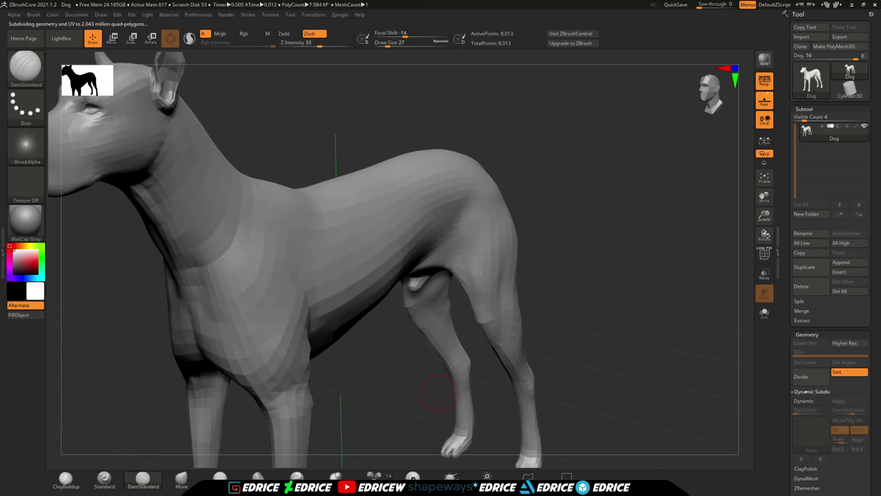
key(d)
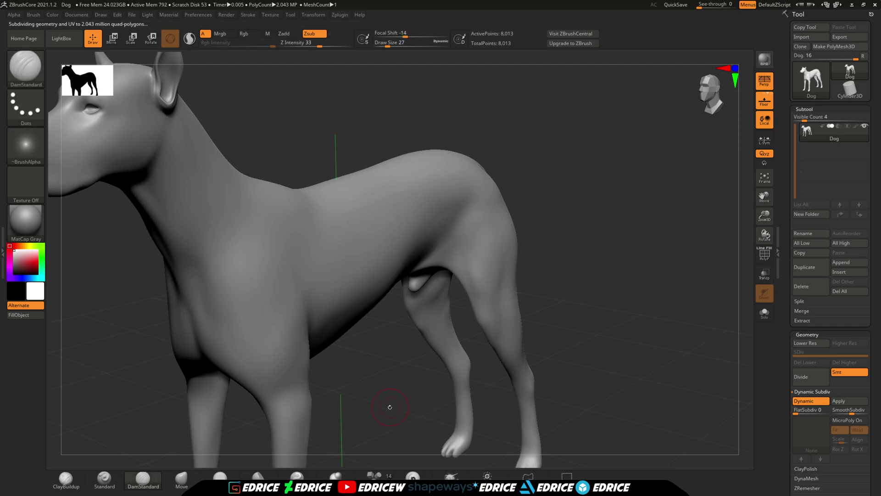
- Apply Dynamic Subdiv to the dog as real subdivision levels and carve and smooth test strokes on its flank
click(850, 401)
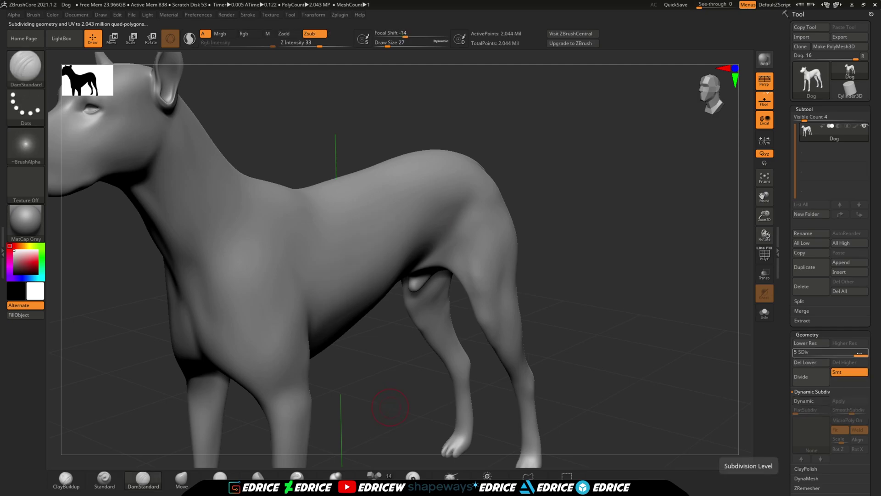
drag(405, 235, 439, 233)
right_drag(445, 225, 562, 193)
shift+drag(481, 236, 470, 257)
- Lower the dog to subdivision level 1 and step back up to its highest level
click(799, 354)
drag(374, 257, 448, 211)
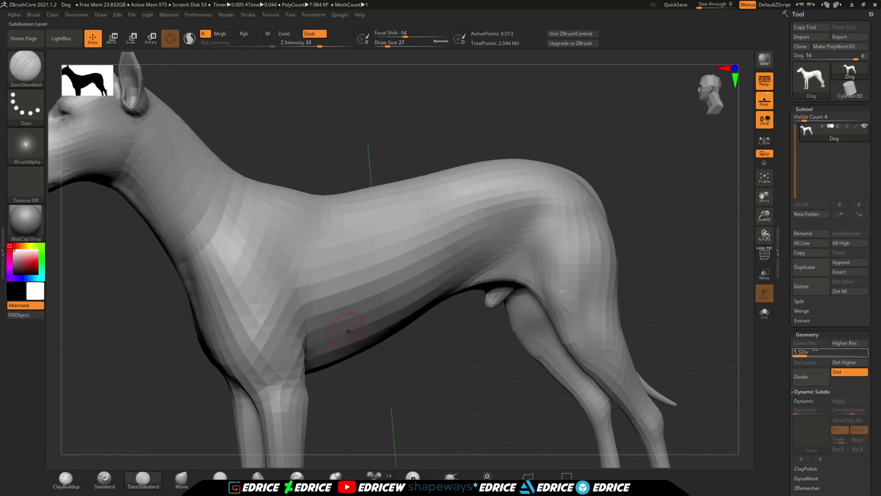
key(d)
key(d)
key(d)
key(d)
- Carve DamStandard strokes across the dog's flank, and undo them together with the applied subdivision levels
drag(335, 293, 480, 213)
drag(374, 299, 487, 236)
drag(499, 232, 415, 297)
key(ctrl+z)
key(ctrl+z)
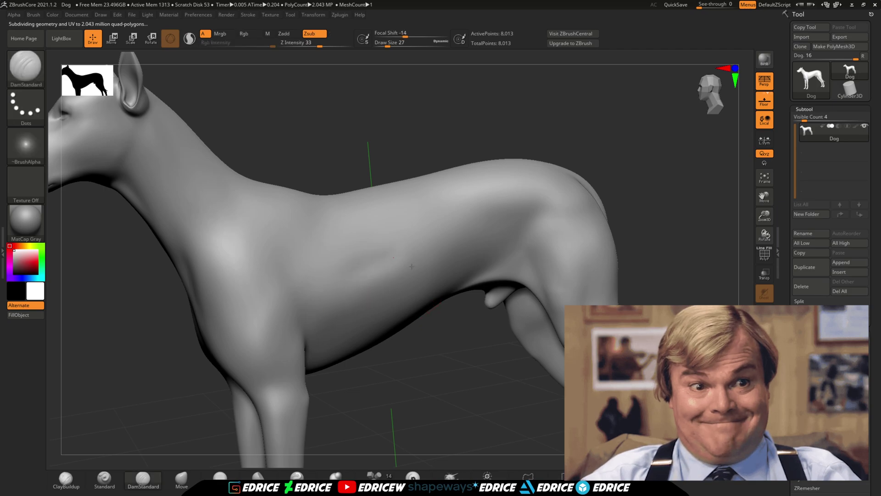
- Turn Dynamic Subdiv on for the whole dog with SmoothSubdiv at 0, and hide the floor grid
click(764, 178)
mouse_move(765, 220)
mouse_down()
mouse_move(764, 204)
mouse_move(752, 210)
mouse_up()
click(811, 399)
scroll(868, 378, down, 5)
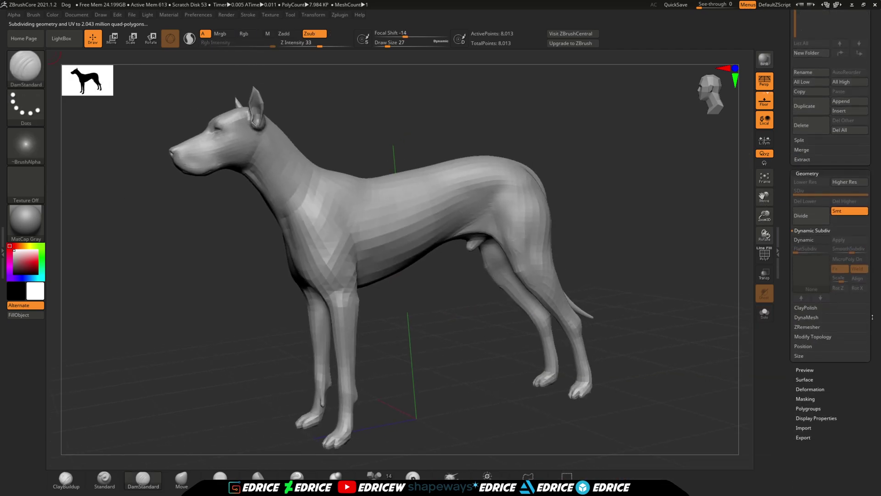
click(811, 239)
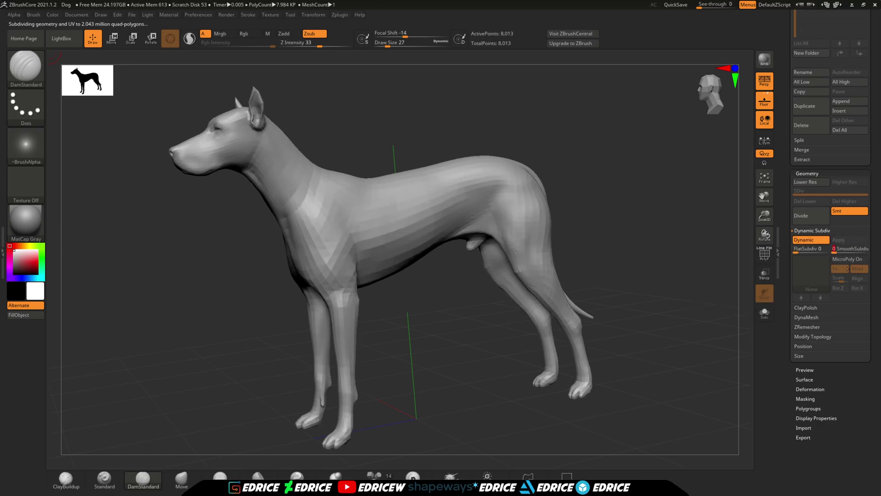
key(shift+p)
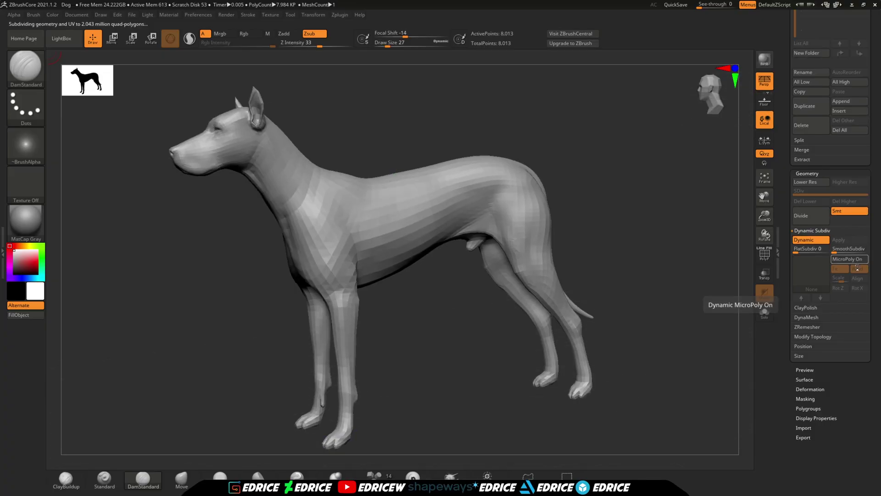
- Turn on MicroPoly for the dog and try the Chainmail01 and Chain_Twist patterns
click(856, 260)
click(811, 273)
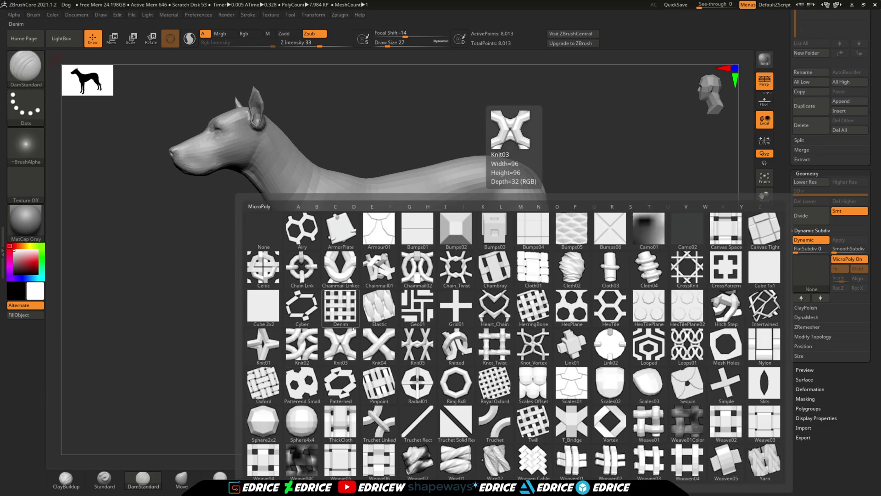
click(379, 271)
click(811, 273)
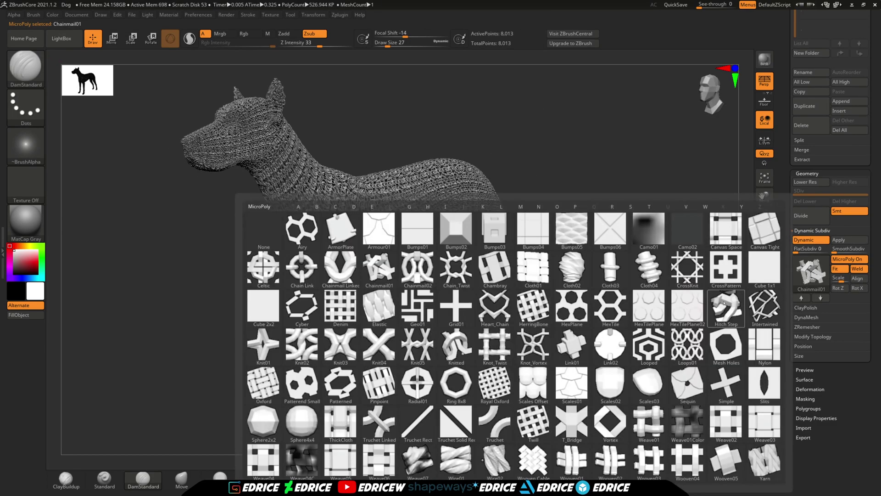
click(455, 270)
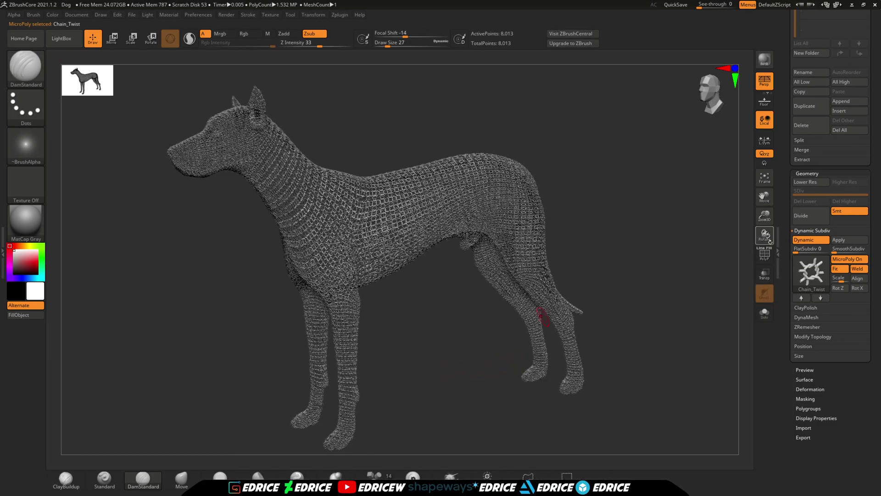
- Change the dog's MicroPoly pattern to Link01 and render it to inspect the mesh
drag(764, 215, 764, 197)
drag(666, 243, 729, 250)
click(811, 273)
click(579, 352)
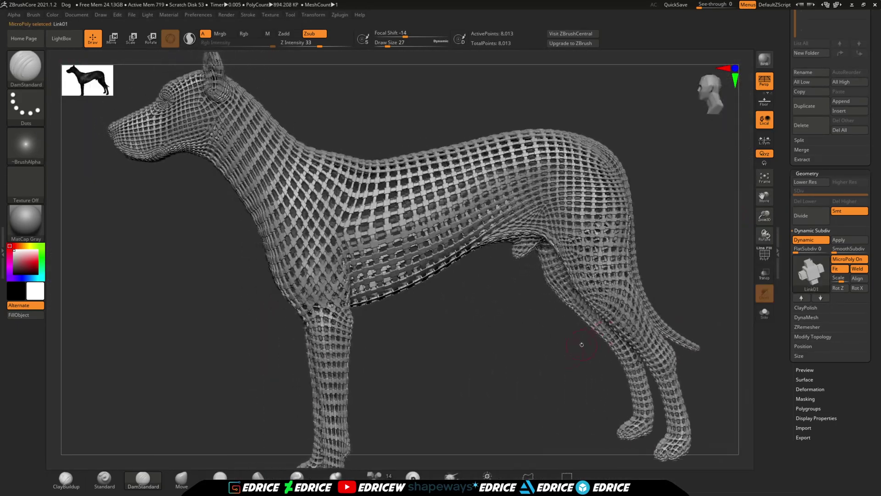
drag(589, 290, 691, 286)
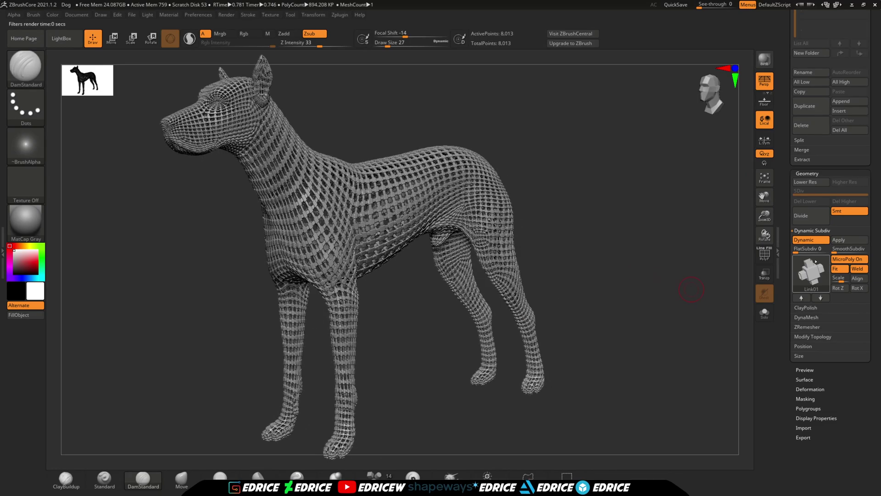
click(843, 250)
drag(844, 250, 834, 250)
drag(642, 297, 734, 294)
- Try the Ring 8x8 and Patterned MicroPoly patterns on the dog
click(799, 282)
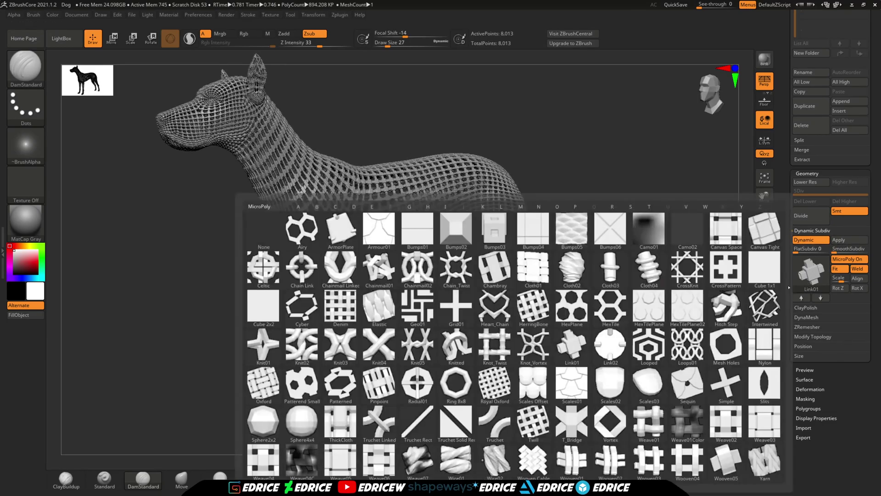
click(457, 383)
click(811, 272)
click(340, 384)
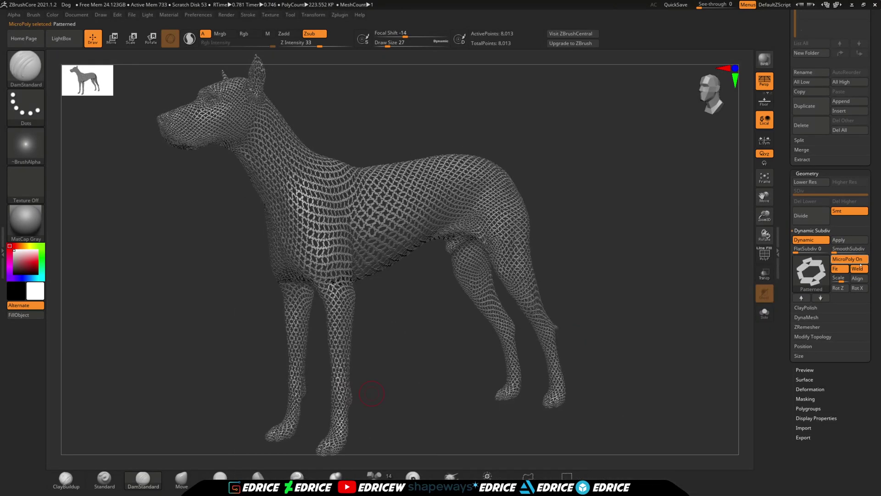
- Raise SmoothSubdiv for the Patterned MicroPoly mesh and render the dog
drag(841, 251, 845, 251)
mouse_move(693, 301)
mouse_down()
mouse_move(584, 311)
mouse_move(697, 286)
mouse_up()
click(765, 67)
- Cover the dog with the Scales Offset MicroPoly pattern and render it
click(811, 271)
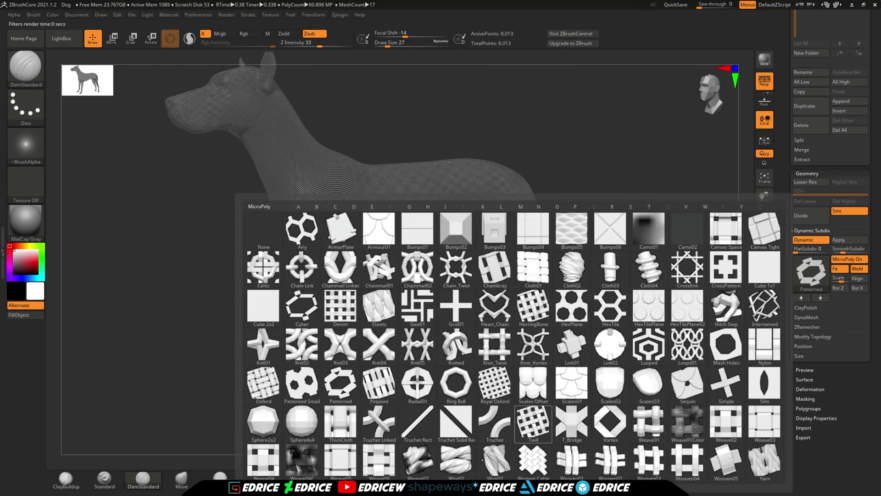
click(535, 385)
drag(535, 385, 678, 312)
drag(735, 216, 613, 207)
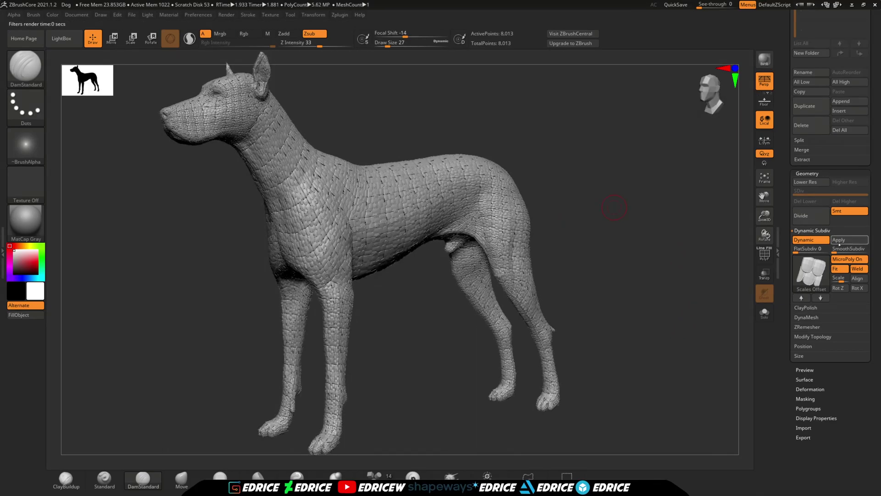
- Try the Weave04C and Knit01 MicroPoly patterns on the dog
click(811, 272)
click(312, 465)
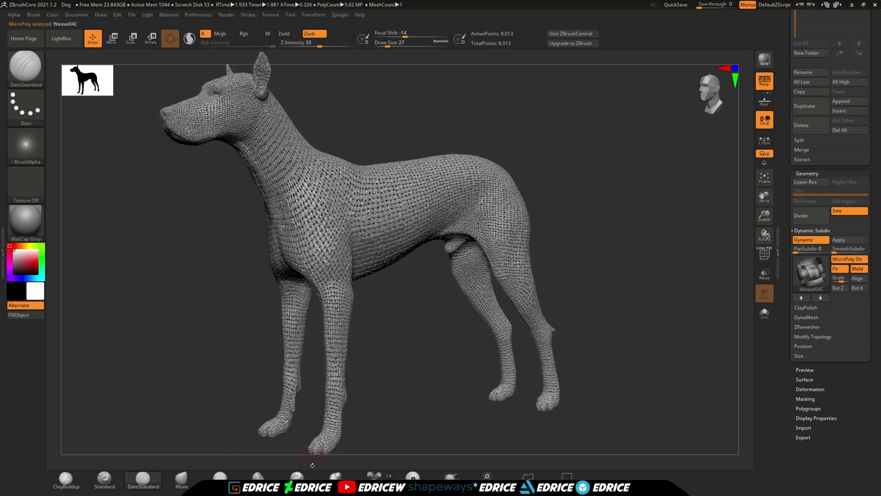
click(811, 271)
click(265, 369)
drag(266, 362, 202, 360)
- Try the Yarn MicroPoly pattern and replace it with Bumps02
click(811, 272)
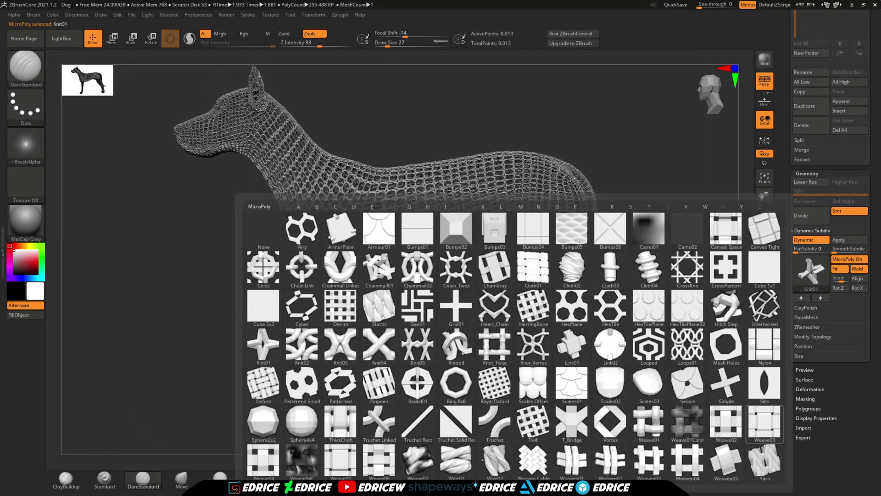
click(763, 459)
click(811, 272)
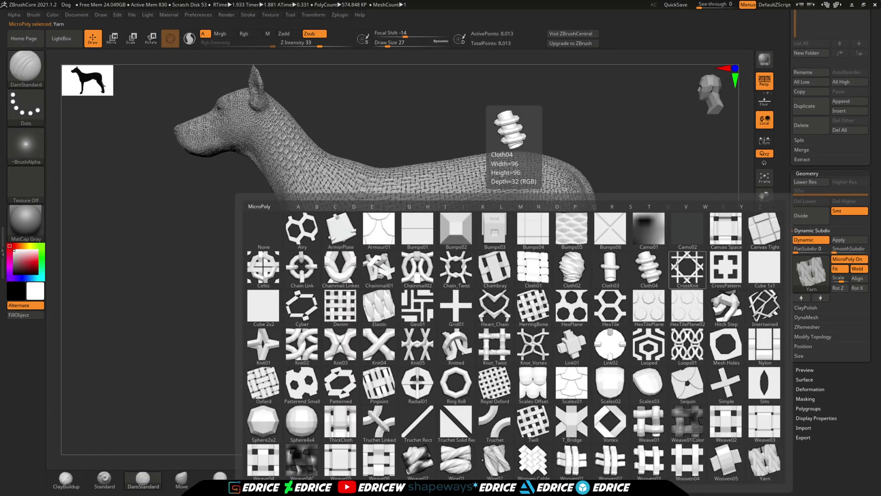
click(456, 230)
- Apply the Bumps02 MicroPoly pattern to the dog's mesh as real geometry and inspect it
drag(464, 271, 549, 336)
drag(764, 216, 763, 202)
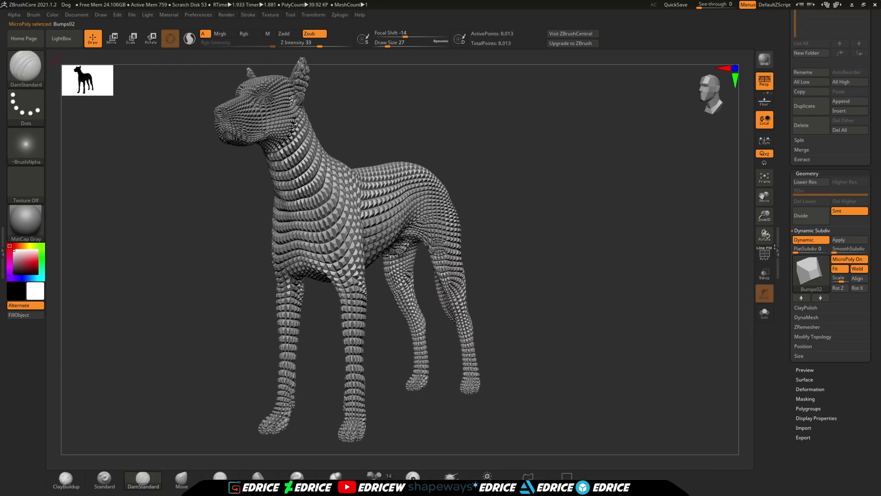
drag(764, 236, 753, 238)
drag(764, 197, 778, 198)
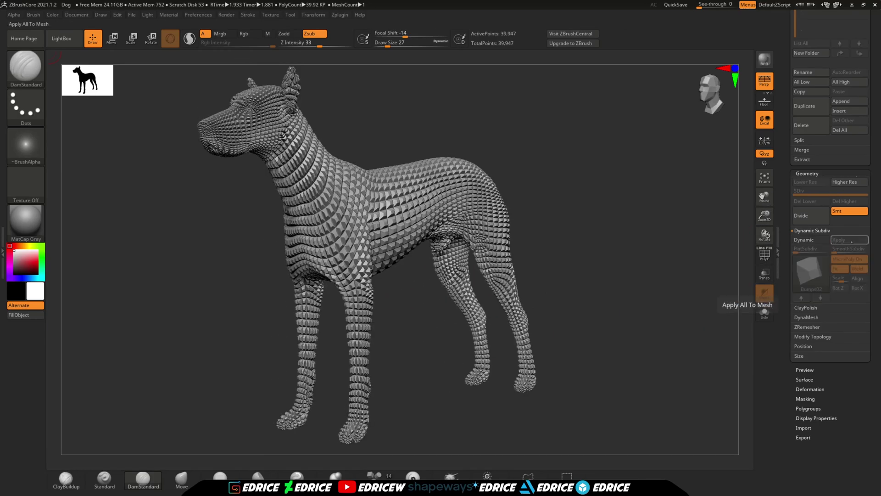
drag(643, 271, 679, 273)
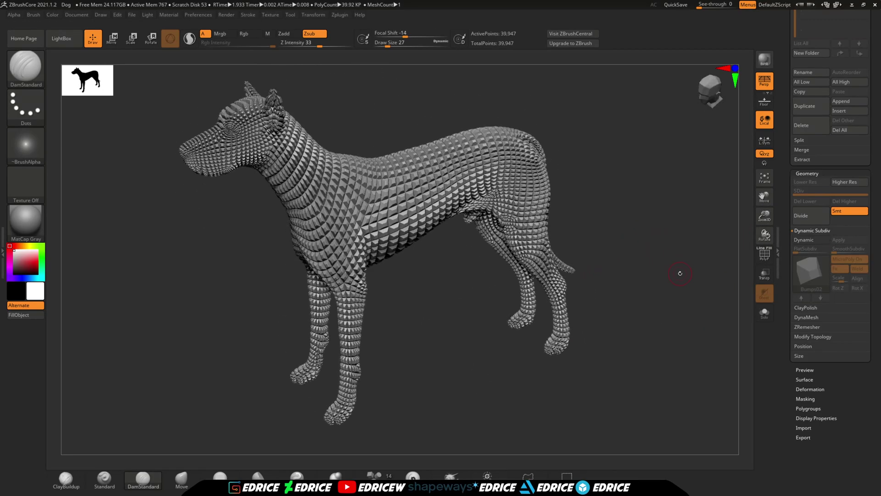
- Divide the bumped dog mesh twice to subdivision level 3 and view it up close
key(ctrl+d)
key(ctrl+d)
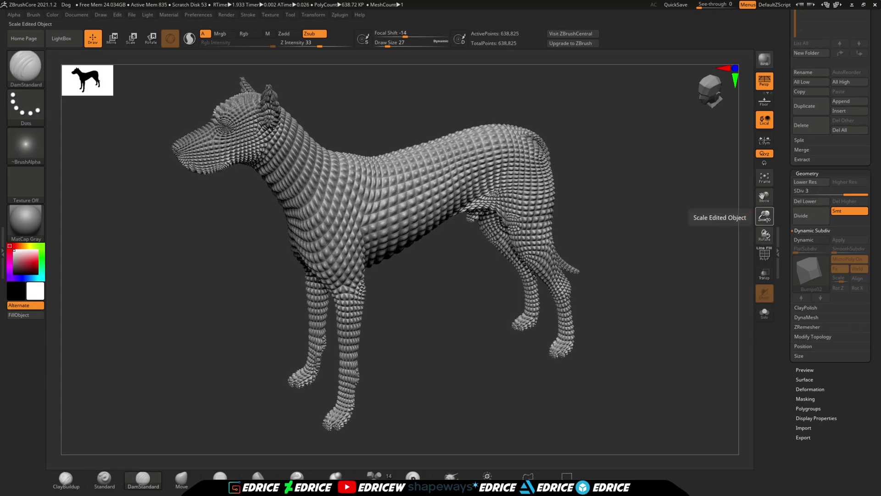
drag(767, 219, 766, 241)
drag(764, 197, 771, 262)
drag(643, 275, 677, 298)
- Undo the two divisions of the bumped dog mesh and view the whole dog
key(ctrl+z)
key(ctrl+z)
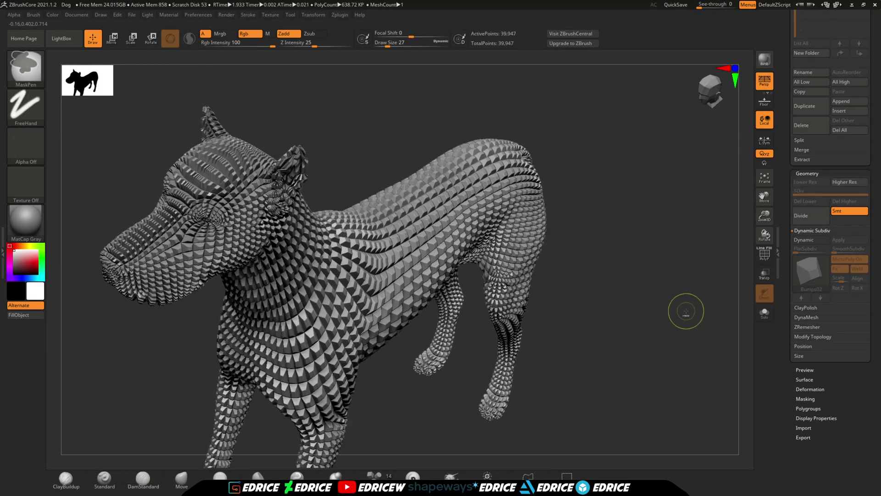
key(ctrl+z)
key(ctrl+z)
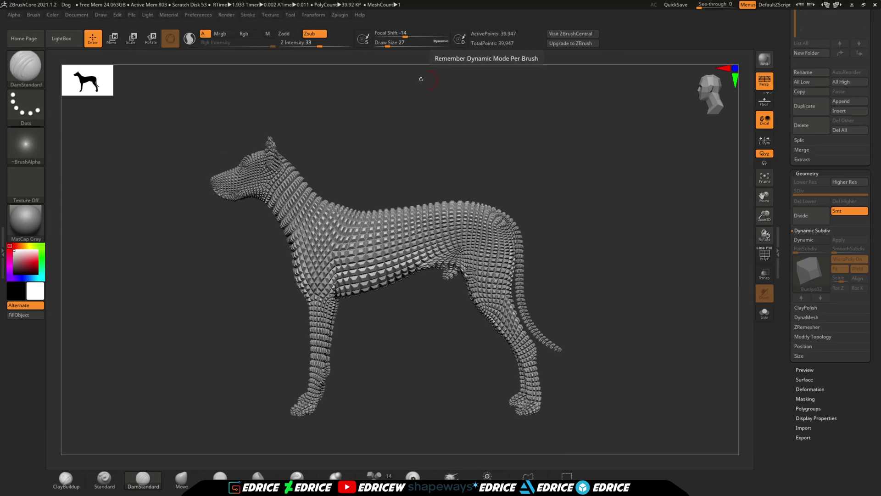
drag(587, 278, 625, 284)
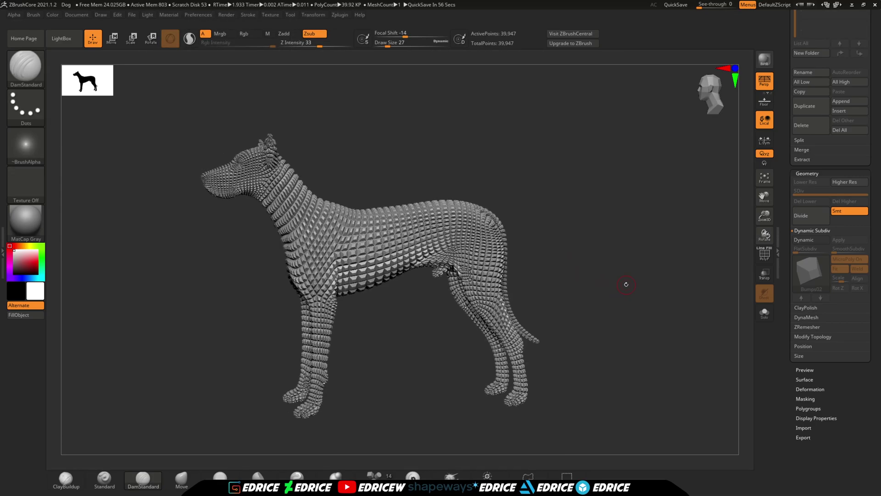
- Open the DemoAnimeHead sample project and check the head's dense polygon wireframe up close
click(65, 39)
double_click(214, 202)
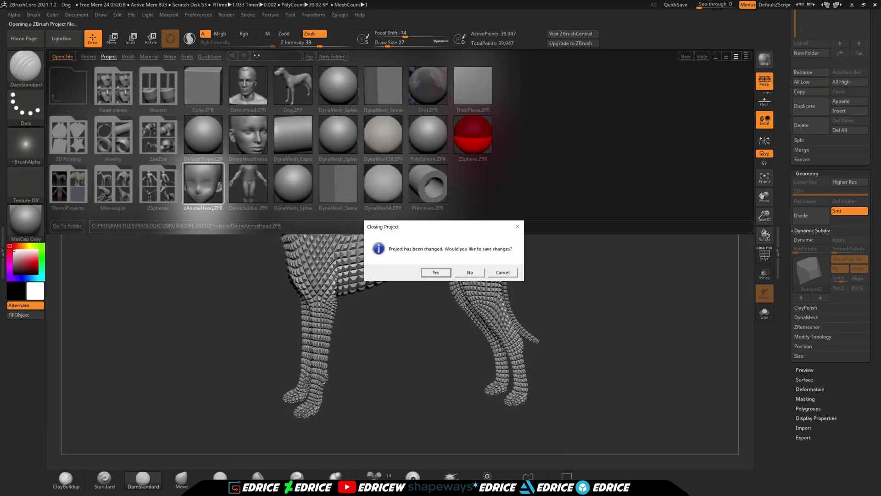
click(447, 274)
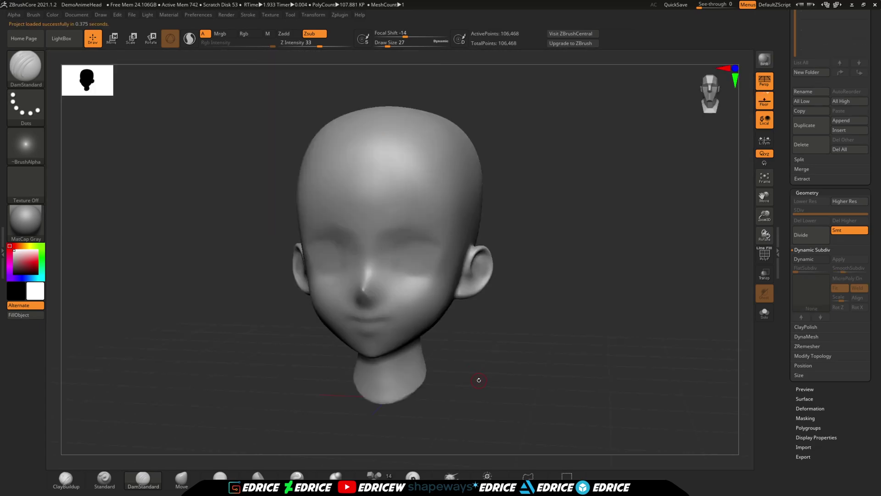
click(765, 256)
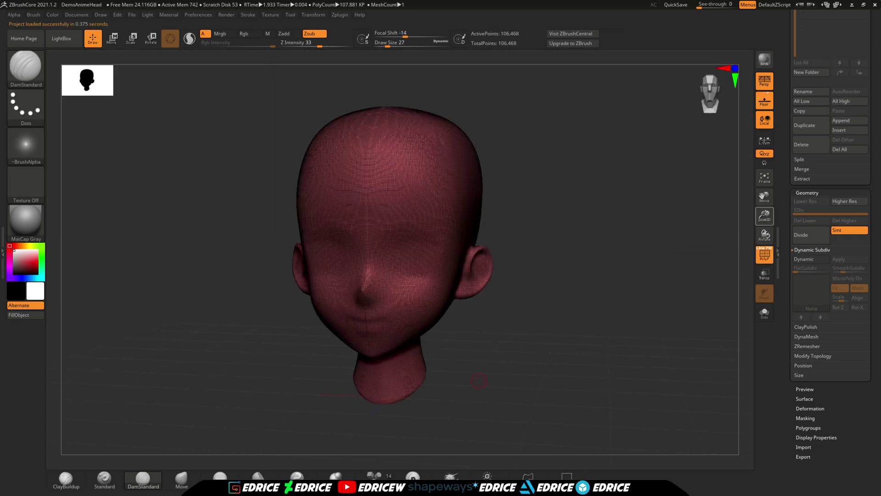
drag(764, 216, 735, 235)
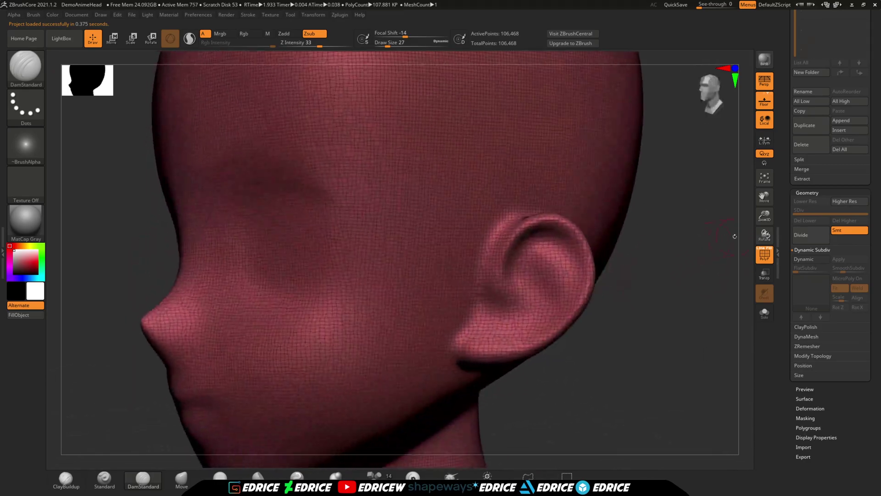
click(761, 184)
click(763, 254)
drag(656, 274, 711, 276)
- Sharpen the head's brow edges with the Pinch brush and smooth the areas around the eyes
mouse_move(43, 80)
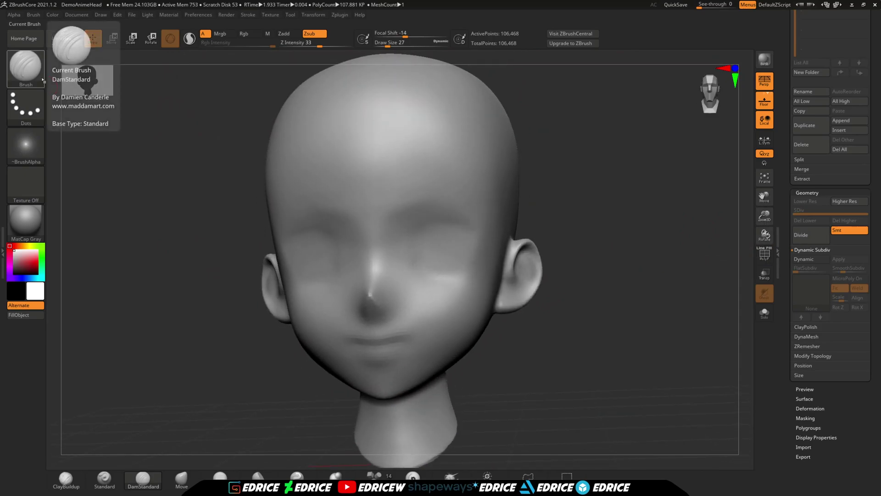
click(43, 80)
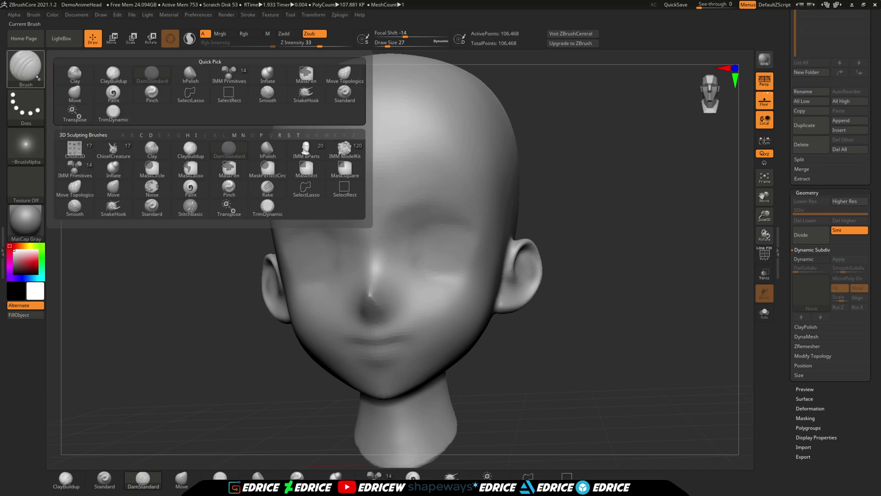
key(p)
key(i)
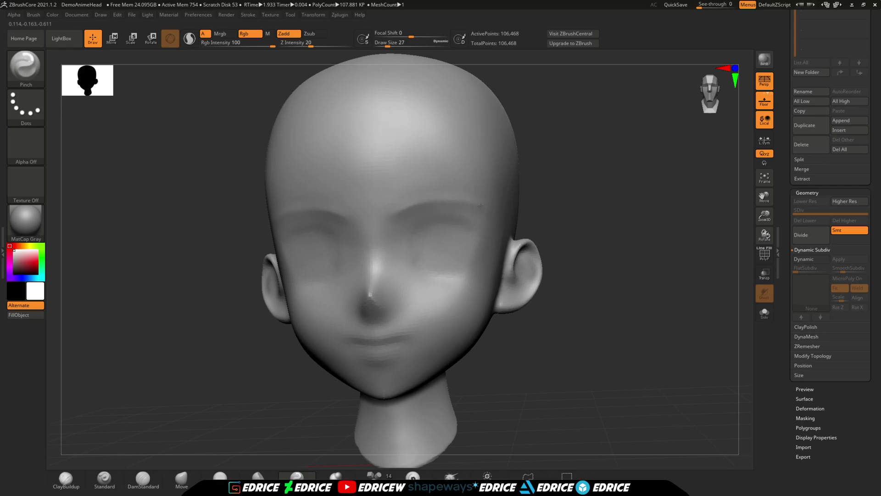
right_drag(480, 205, 532, 207)
shift+drag(497, 227, 465, 211)
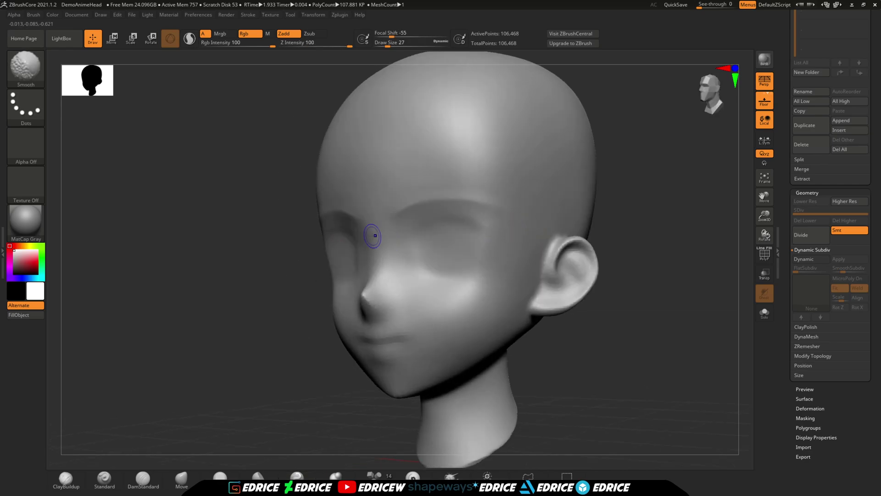
shift+drag(345, 224, 353, 243)
drag(314, 376, 388, 305)
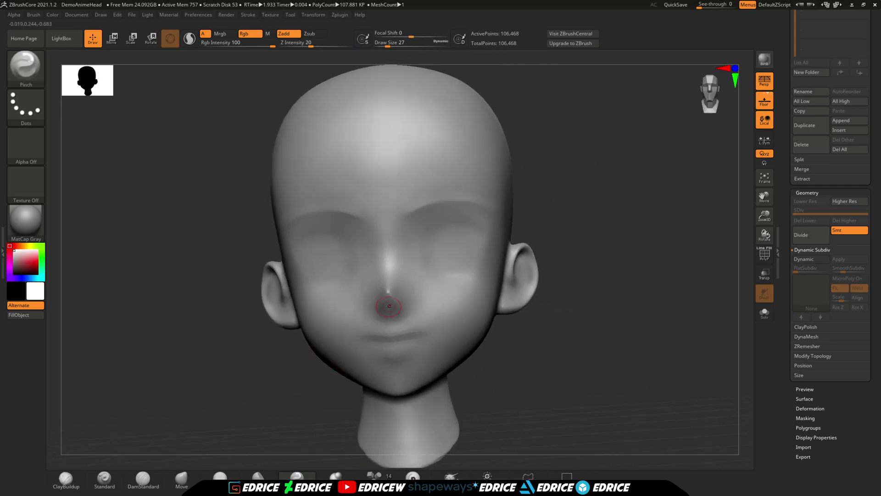
drag(527, 297, 427, 301)
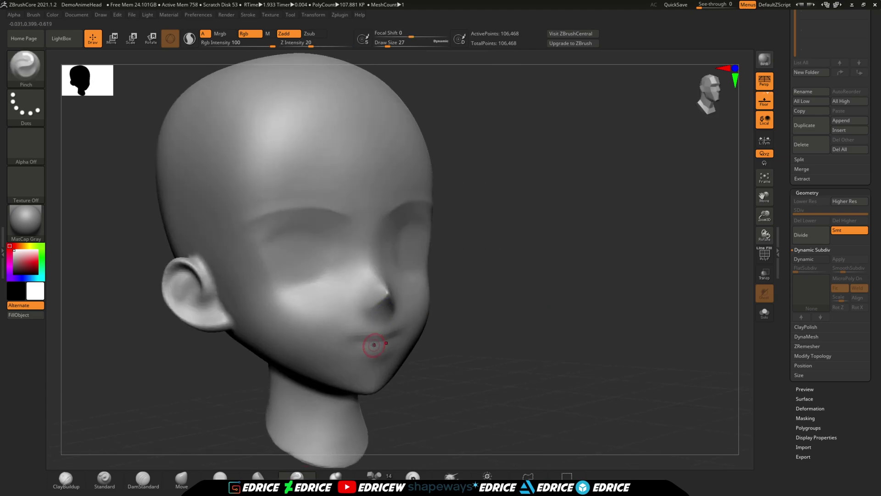
- Carve the line between the lips with the DamStandard brush and smooth the mouth area
click(25, 66)
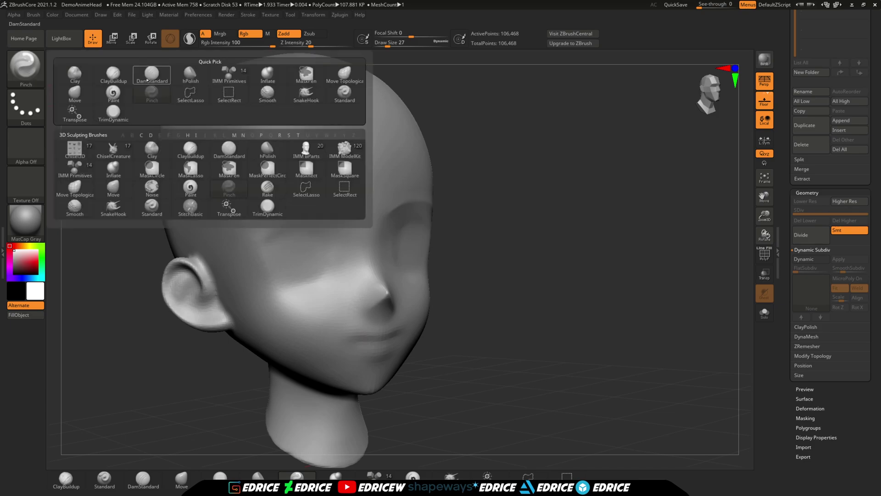
click(166, 78)
drag(437, 316, 477, 317)
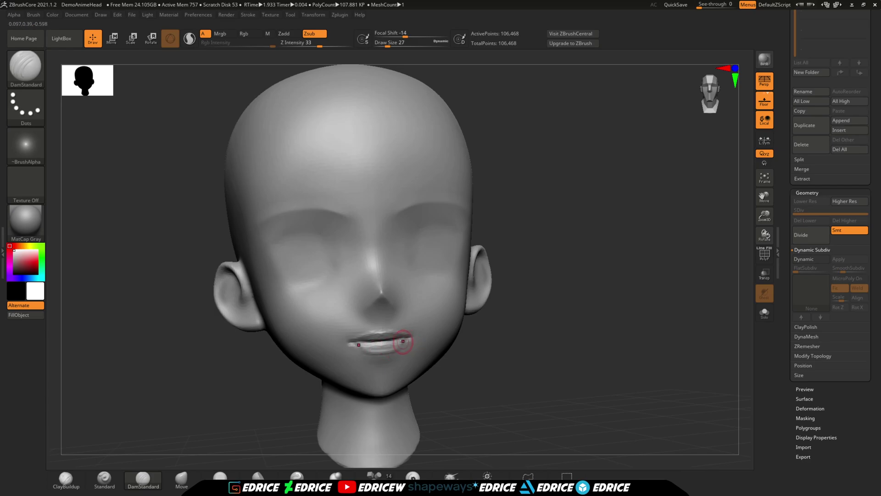
mouse_move(402, 343)
shift+mouse_down()
mouse_move(342, 356)
mouse_move(407, 330)
shift+mouse_up()
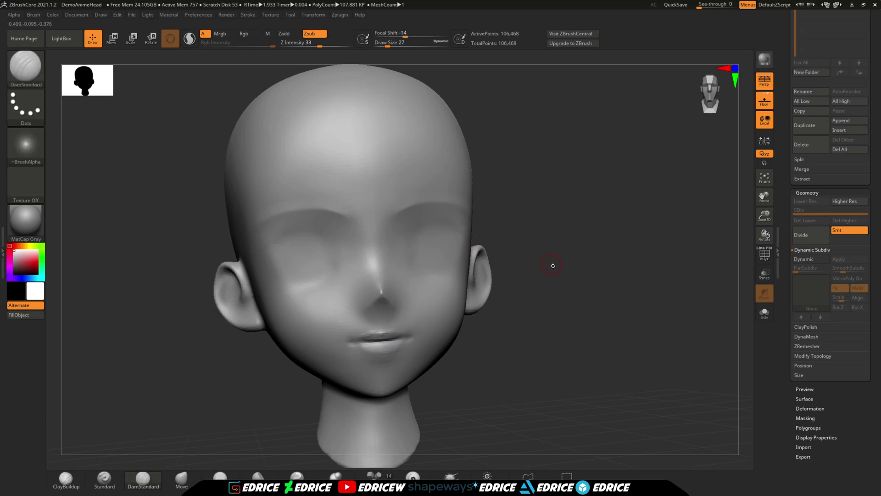
drag(553, 266, 527, 281)
key(shift)
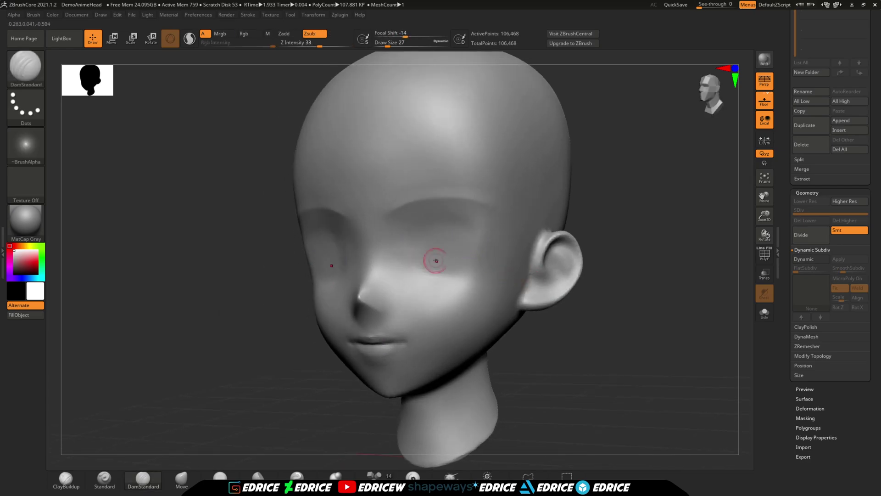
drag(555, 329, 618, 306)
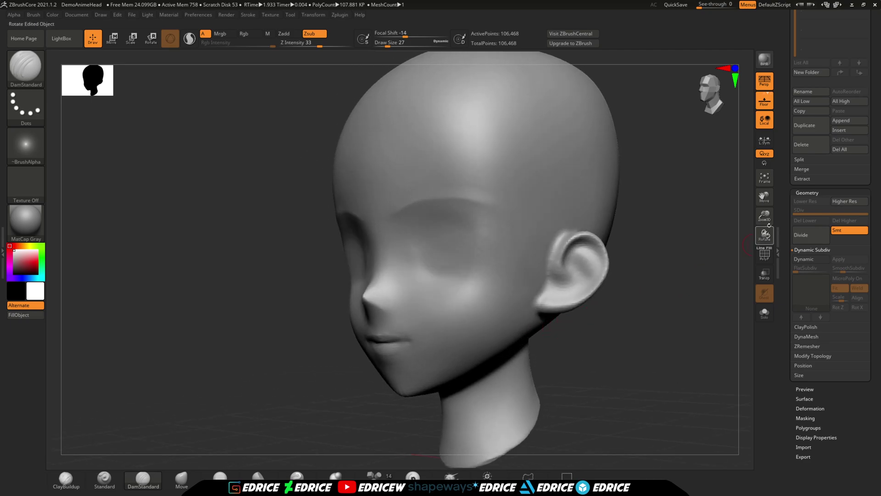
drag(765, 217, 681, 187)
drag(650, 244, 762, 204)
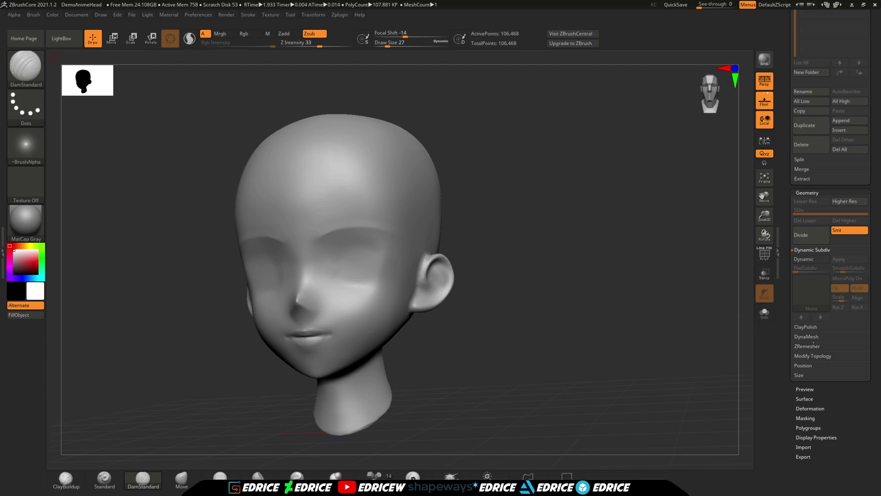
- Expand the ZRemesher settings and hide the floor grid, with the whole head in view
click(808, 346)
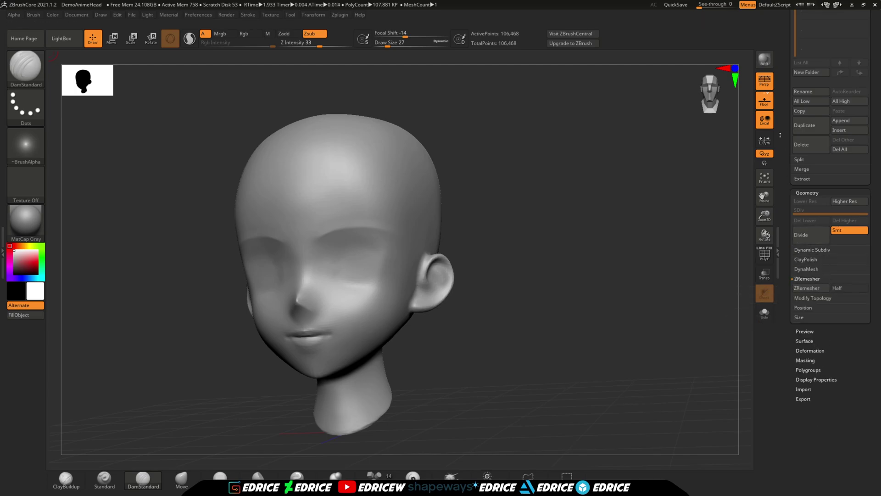
click(767, 104)
drag(763, 217, 785, 198)
drag(684, 314, 684, 325)
- Remesh the head with ZRemesher with Half off and inspect the new polygon wireframe
click(817, 287)
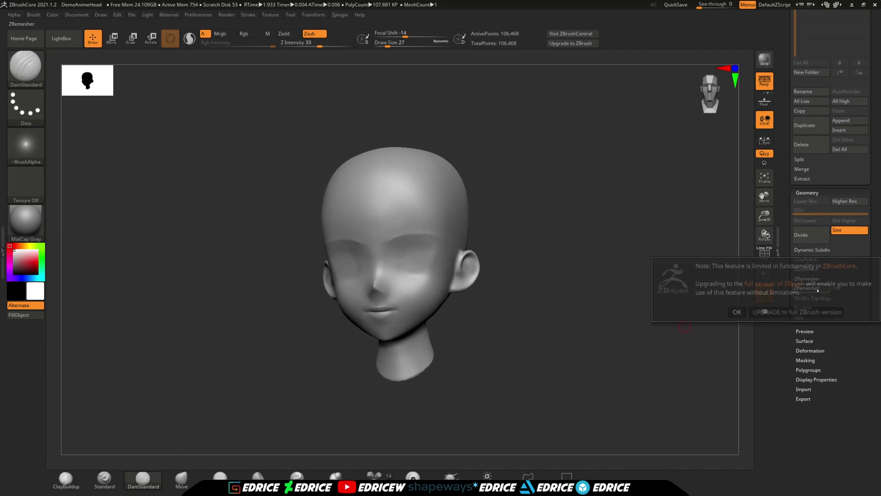
click(737, 311)
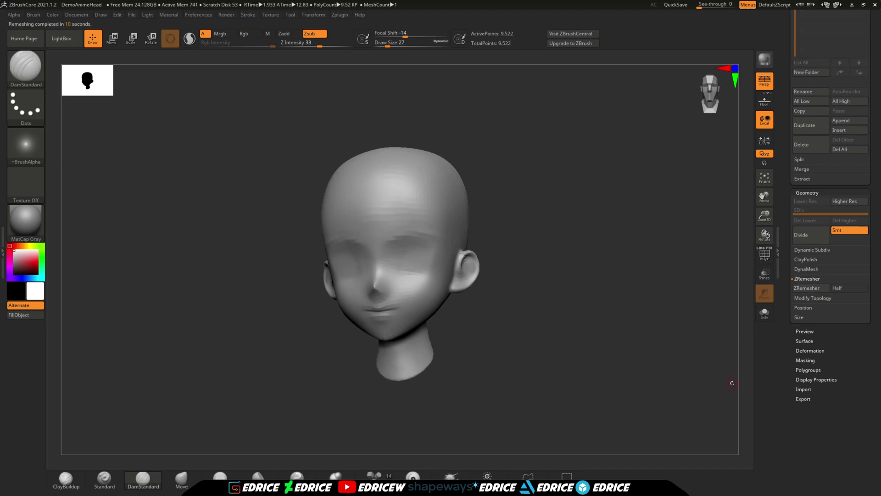
drag(732, 382, 598, 272)
drag(774, 216, 764, 200)
click(765, 259)
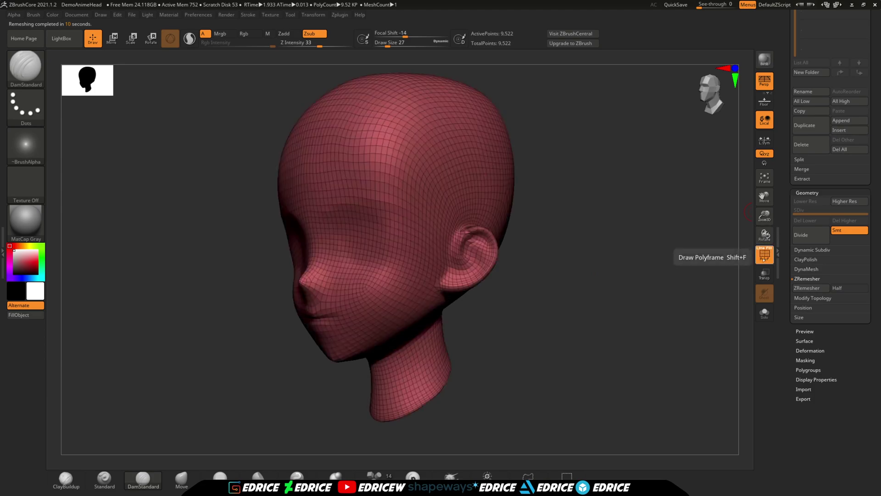
mouse_move(734, 272)
mouse_down()
mouse_move(693, 285)
mouse_move(733, 267)
mouse_up()
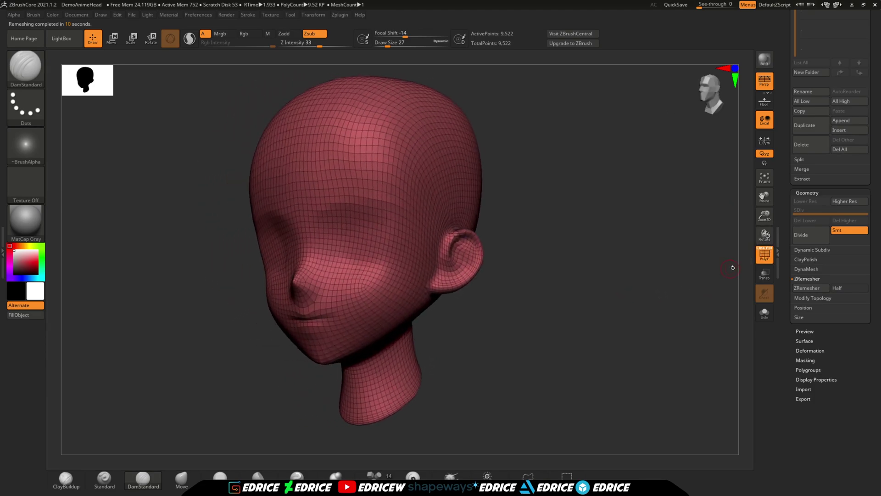
click(765, 254)
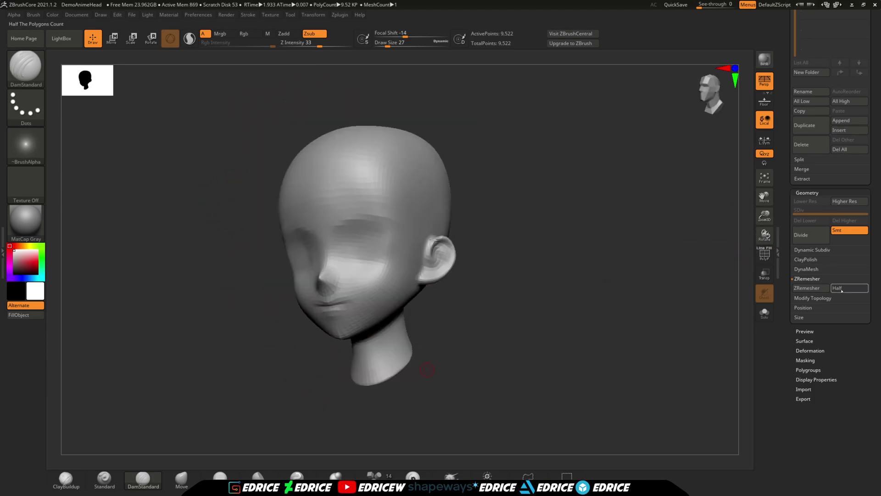
- Undo the first remesh and remesh the head with ZRemesher's Half option on
click(841, 287)
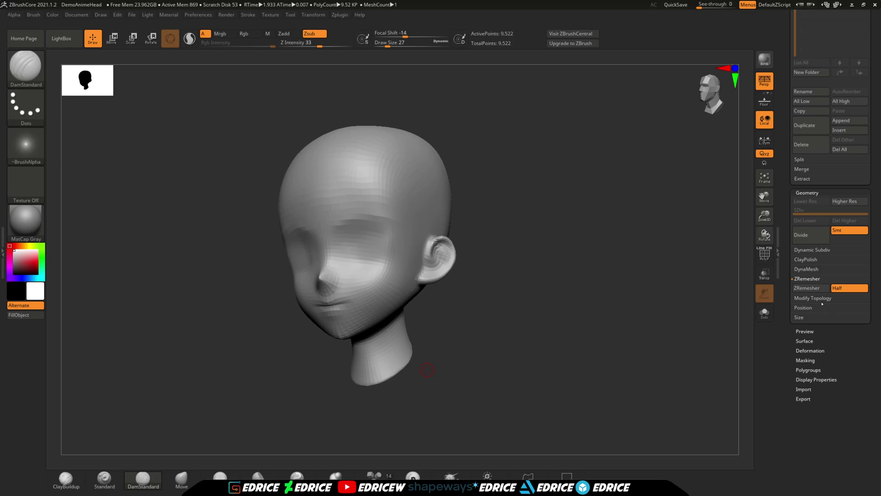
key(ctrl)
click(806, 288)
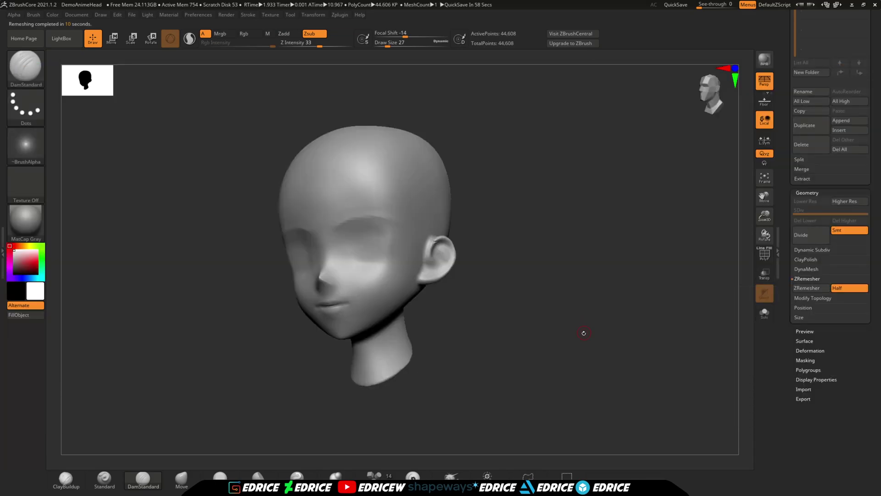
- Show the polygon wireframe of the half-count head and examine its topology from several angles
drag(584, 333, 652, 326)
drag(765, 216, 763, 257)
drag(662, 270, 601, 273)
click(764, 258)
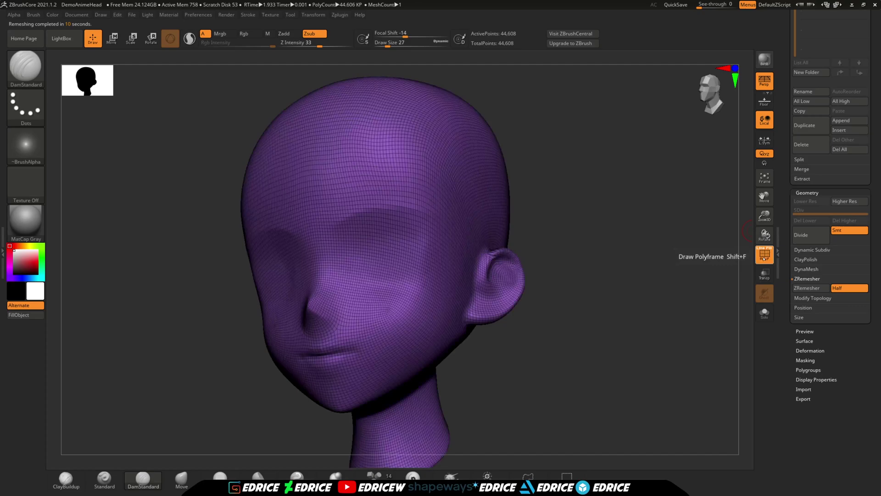
drag(719, 280, 687, 286)
drag(764, 234, 684, 254)
click(765, 178)
drag(764, 198, 753, 198)
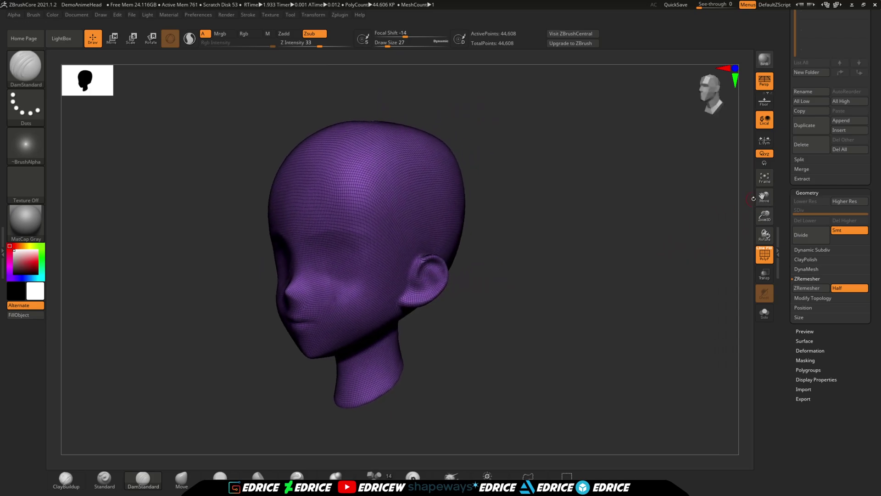
- Remesh the head once with Half off and several more times with Half on, down to a coarse low-poly mesh
click(810, 288)
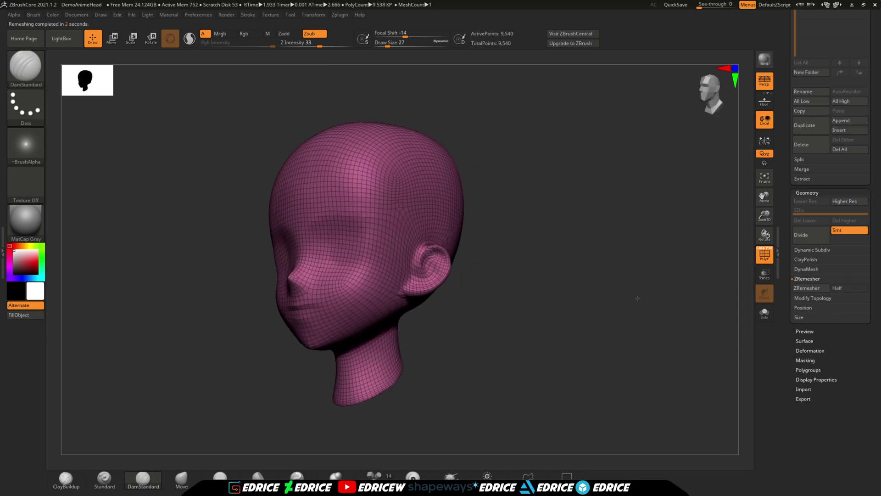
key(shift+f)
click(836, 289)
key(shift+f)
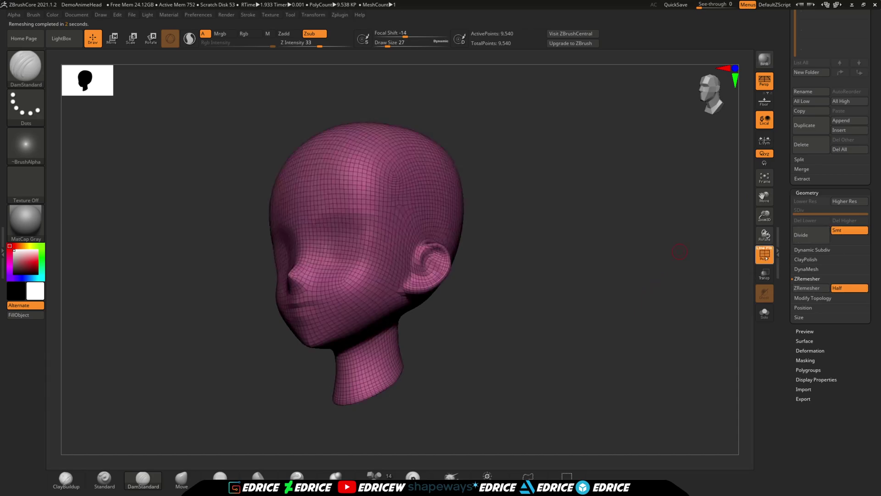
click(815, 291)
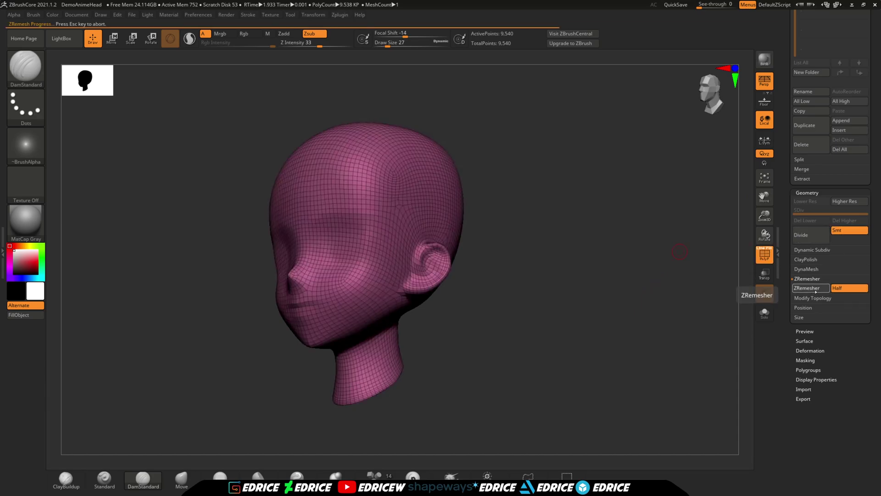
click(816, 289)
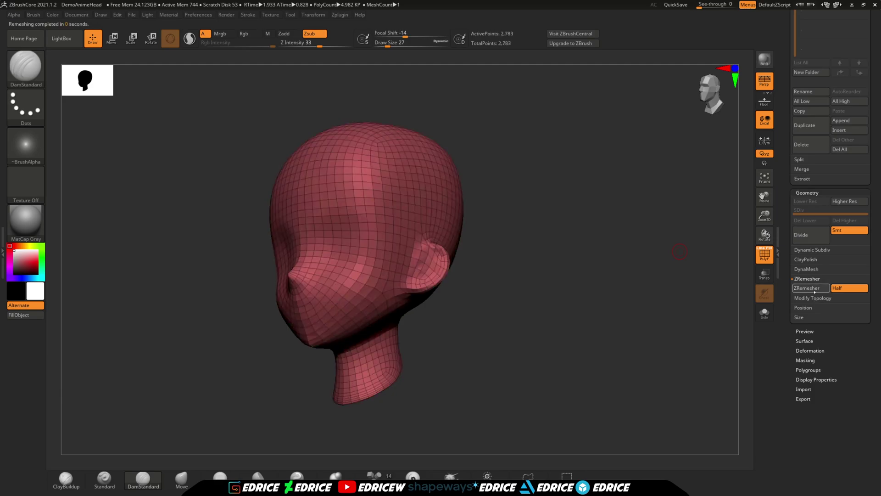
click(815, 289)
drag(647, 314, 670, 324)
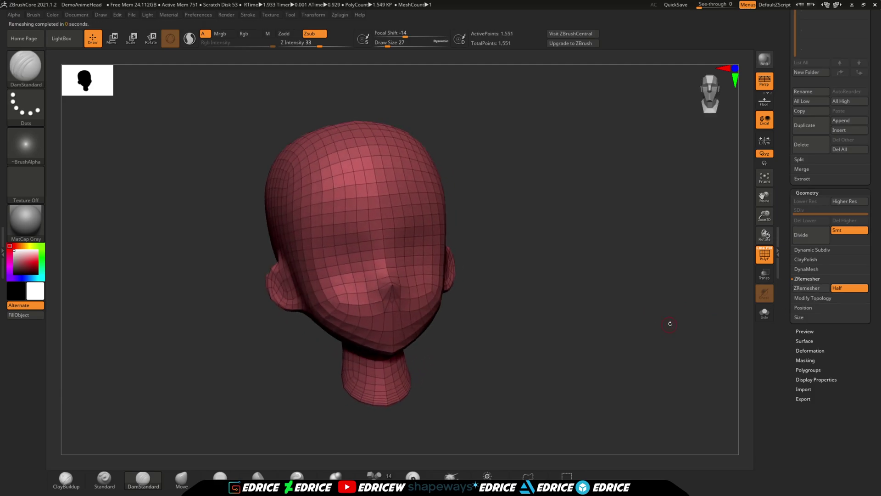
drag(714, 305, 642, 273)
- Turn on Dynamic Subdiv for the low-poly head and set up the Move Topological brush with a draw size of 68
key(d)
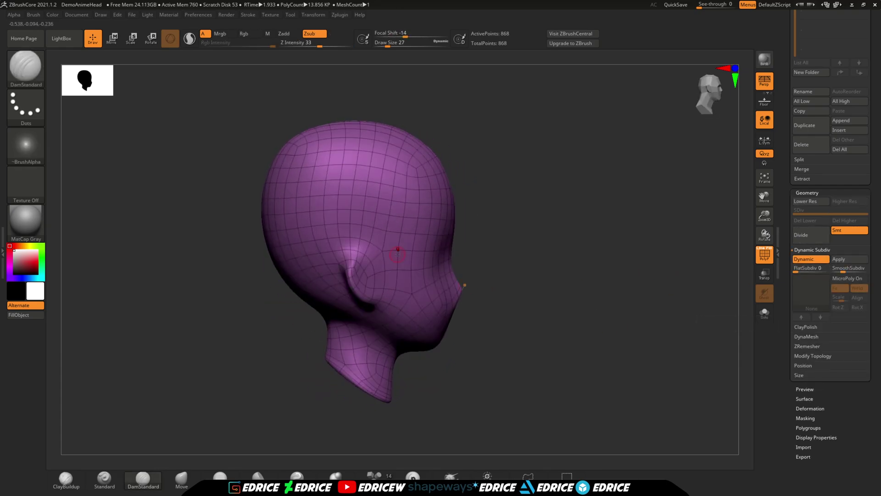
key(b)
key(m)
key(t)
drag(483, 290, 485, 291)
drag(498, 298, 606, 276)
drag(388, 45, 395, 45)
- Pull the nose tip outward and reshape the ears of the low-poly head with the Move Topological brush
mouse_move(582, 269)
mouse_down()
mouse_move(596, 248)
mouse_move(546, 280)
mouse_move(463, 292)
mouse_up()
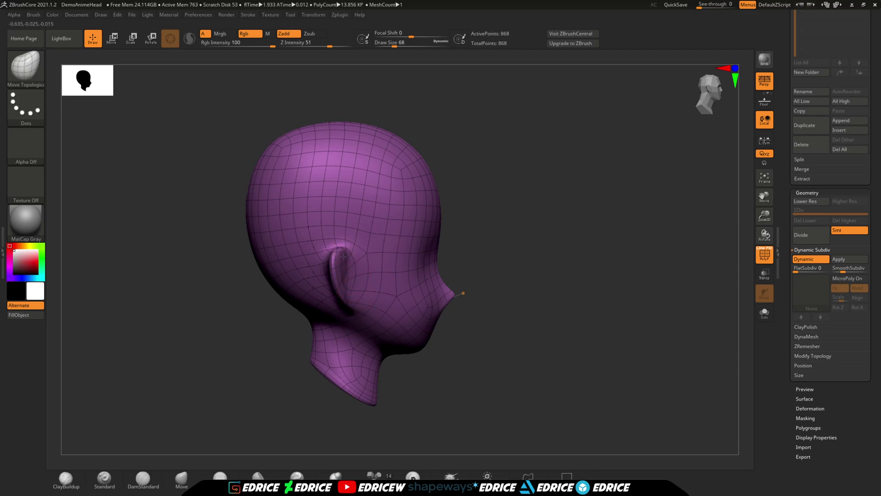
drag(484, 216, 482, 324)
mouse_move(463, 294)
mouse_down()
mouse_move(509, 303)
mouse_move(489, 248)
mouse_up()
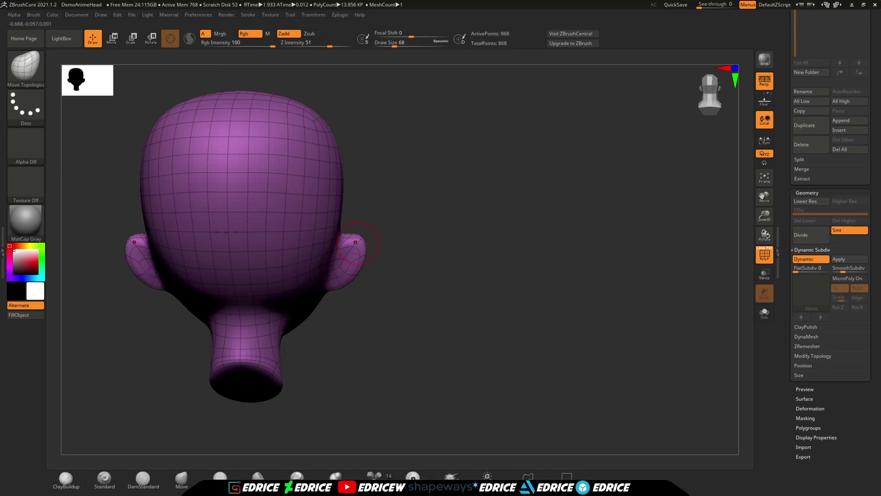
drag(356, 242, 360, 245)
drag(403, 257, 494, 299)
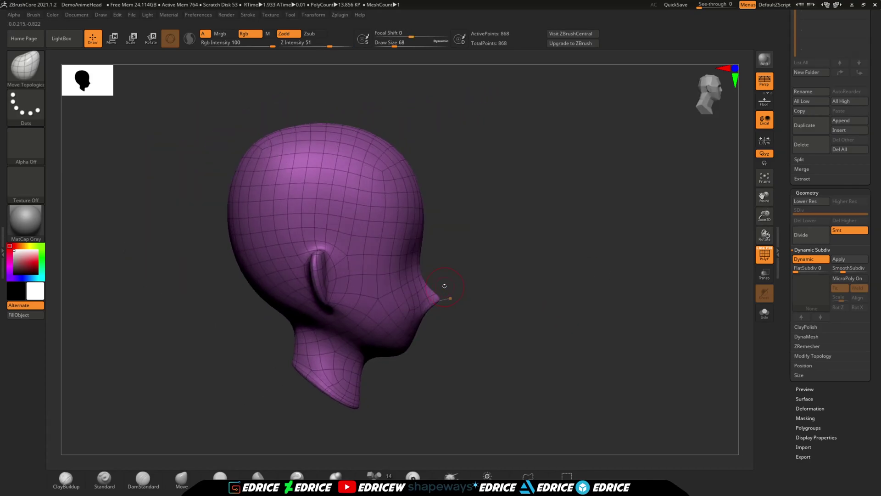
drag(500, 263, 459, 262)
- Hide the polygon wireframe, apply Dynamic Subdiv to the head as real geometry, and divide it up to subdivision level 5
click(763, 255)
drag(745, 263, 712, 194)
mouse_move(565, 273)
mouse_down()
mouse_move(584, 279)
mouse_move(582, 309)
mouse_up()
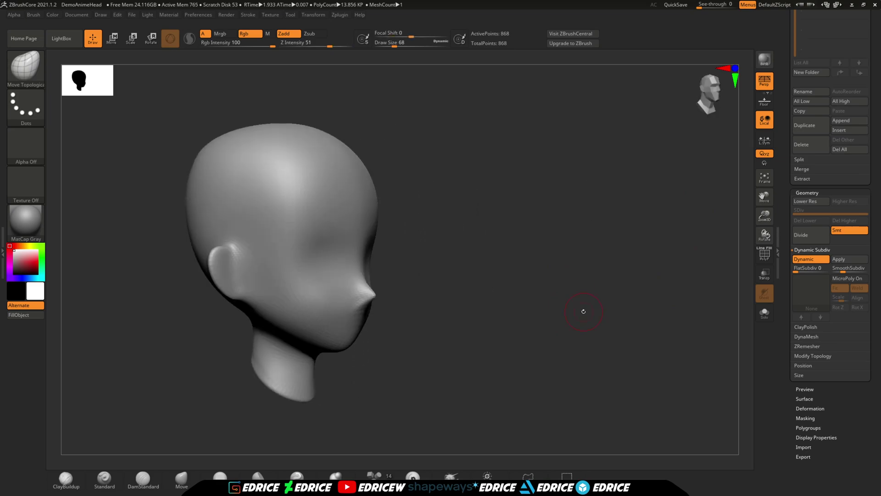
click(838, 259)
key(ctrl)
key(ctrl+d)
drag(487, 329, 425, 324)
- Sharpen the brow ridges and nose of the head with the Pinch brush at a draw size of 68
click(26, 67)
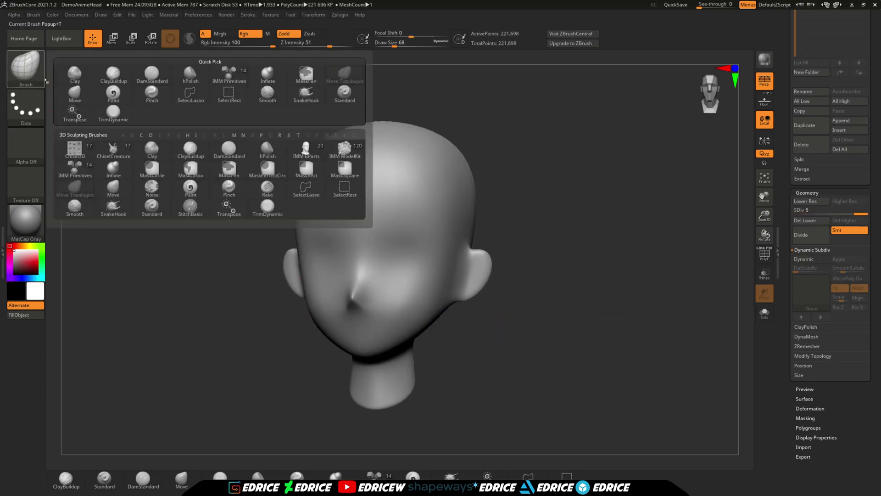
click(152, 94)
drag(207, 188, 226, 189)
drag(252, 221, 333, 216)
drag(555, 224, 450, 222)
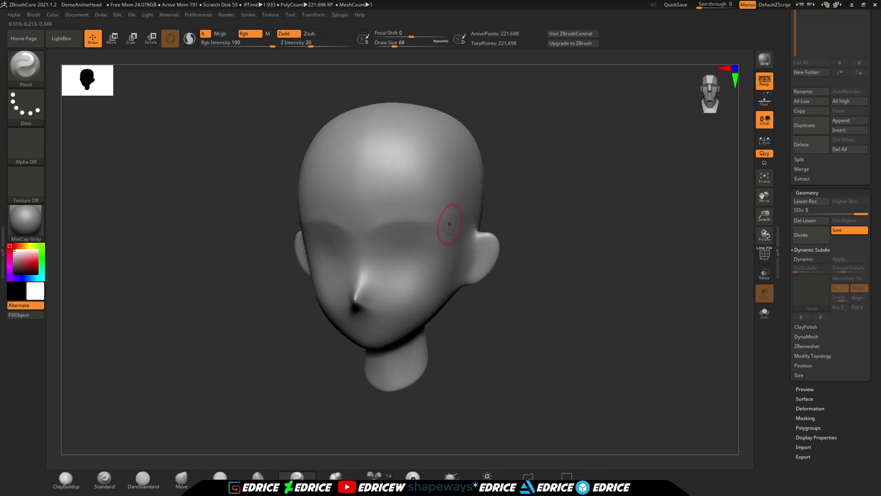
drag(513, 217, 423, 215)
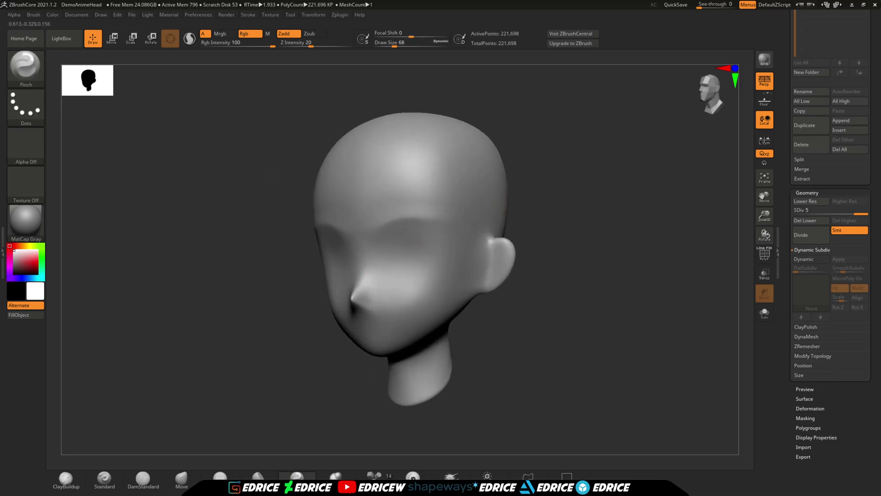
key(shift)
drag(262, 248, 316, 248)
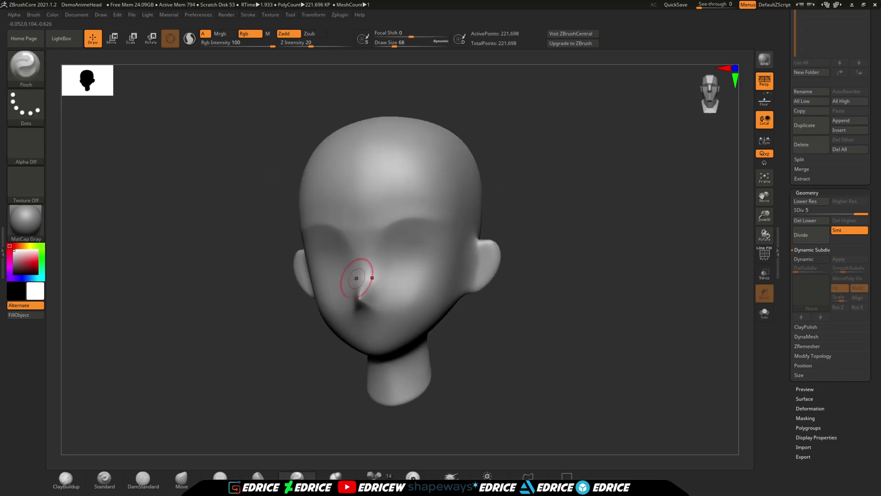
mouse_move(525, 244)
mouse_down()
mouse_move(472, 245)
mouse_move(572, 231)
mouse_up()
- Flatten the eye sockets and the underside of the chin with the hPolish brush, checking the head from both sides
click(26, 67)
click(190, 159)
drag(393, 258, 424, 238)
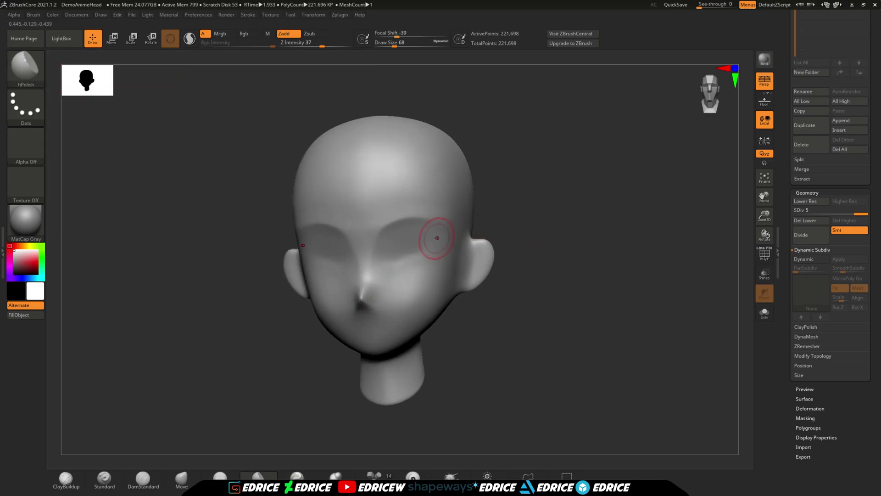
right_drag(433, 238, 480, 226)
right_drag(403, 269, 489, 323)
drag(488, 324, 407, 359)
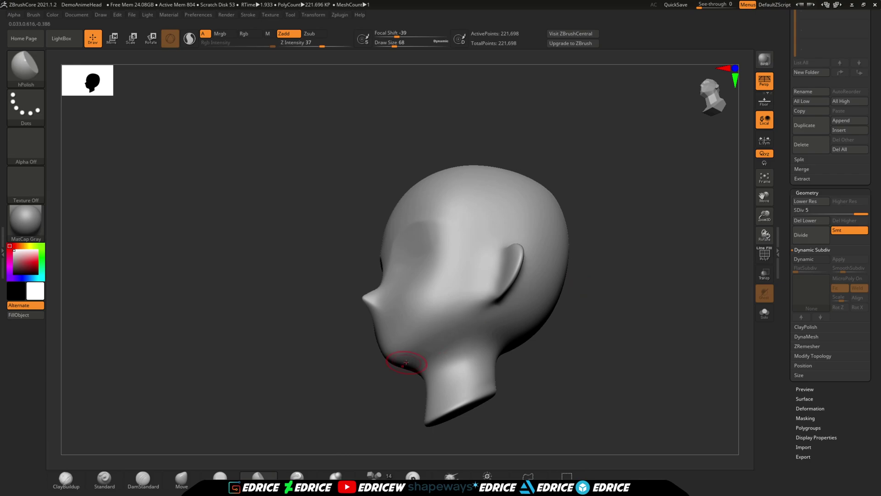
drag(532, 356, 614, 354)
mouse_move(493, 331)
mouse_down()
mouse_move(550, 317)
mouse_move(671, 224)
mouse_move(725, 233)
mouse_up()
drag(549, 277, 528, 271)
drag(427, 235, 438, 258)
drag(262, 115, 312, 120)
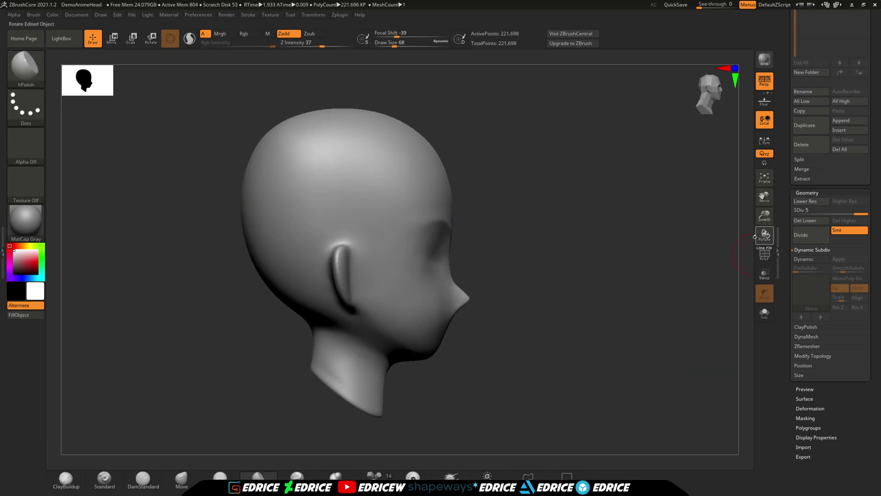
mouse_move(716, 250)
mouse_down()
mouse_move(602, 250)
mouse_move(550, 221)
mouse_up()
- Lower the head to subdivision level 1 and adjust the skull with the Move brush at a draw size of 299
drag(861, 212, 799, 211)
click(26, 68)
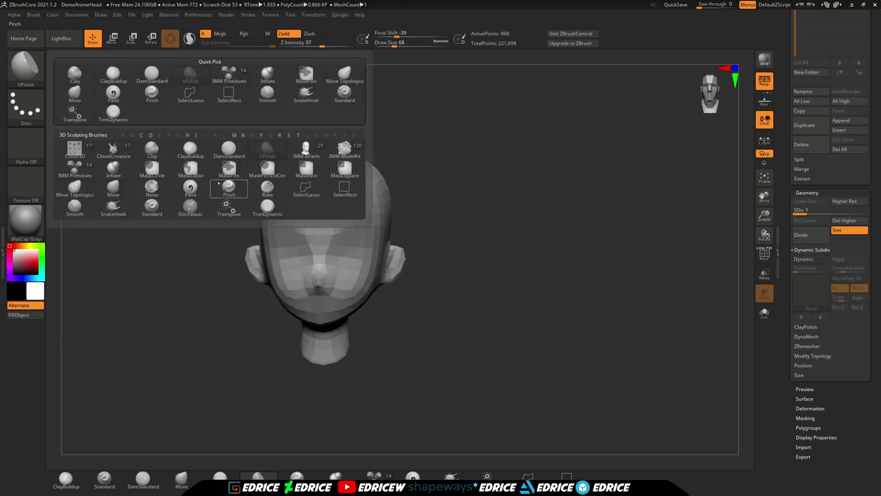
key(m)
key(v)
mouse_move(427, 216)
mouse_down()
mouse_move(543, 227)
mouse_move(539, 195)
mouse_move(549, 241)
mouse_up()
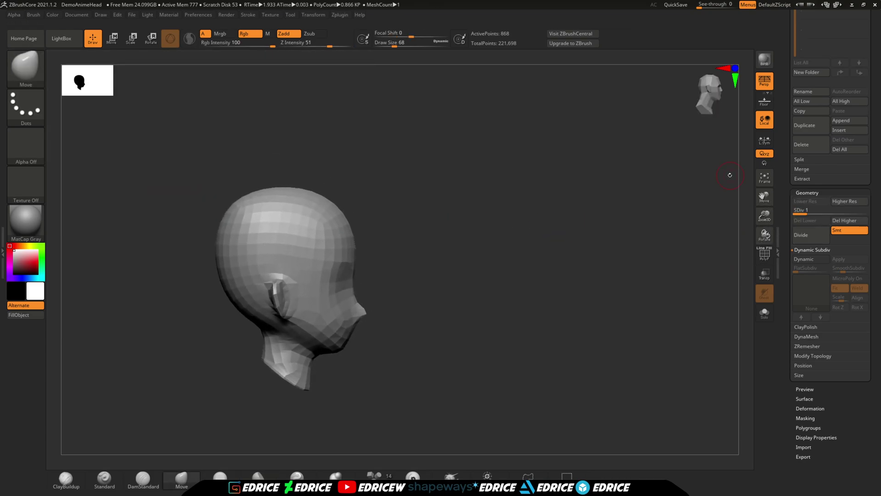
click(413, 45)
drag(221, 177, 205, 177)
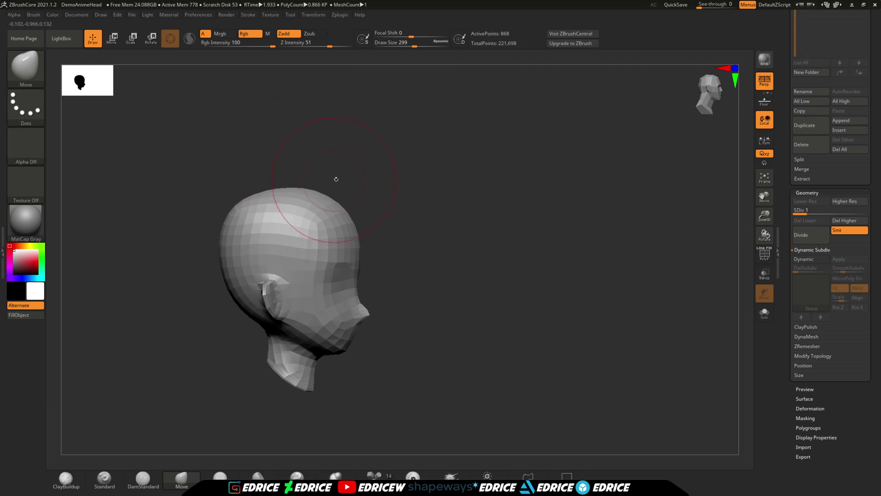
shift+drag(336, 178, 403, 181)
- Turn off perspective and refine the face and jaw proportions with the Move brush at a draw size of 197
click(764, 82)
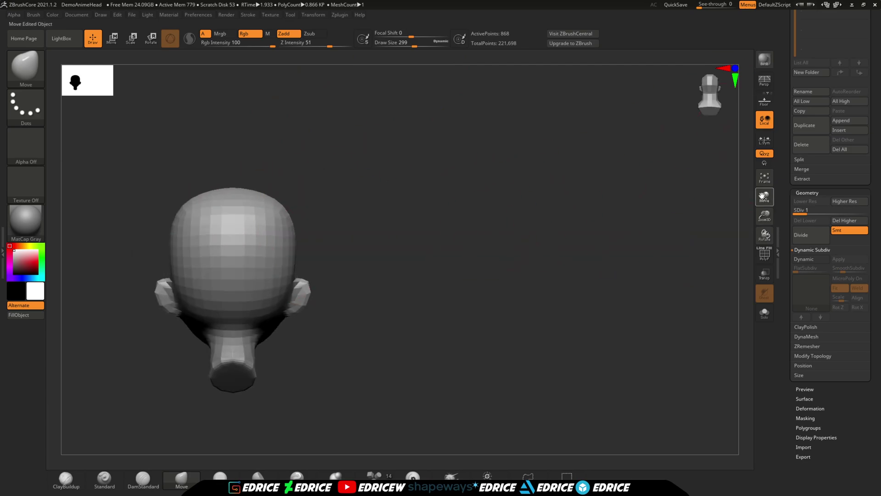
drag(762, 196, 845, 196)
shift+drag(413, 238, 480, 241)
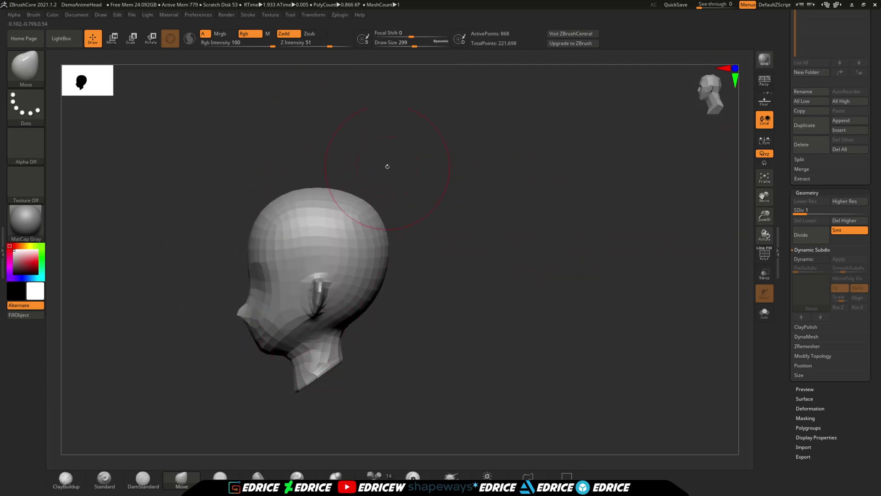
click(407, 45)
shift+drag(423, 183, 482, 185)
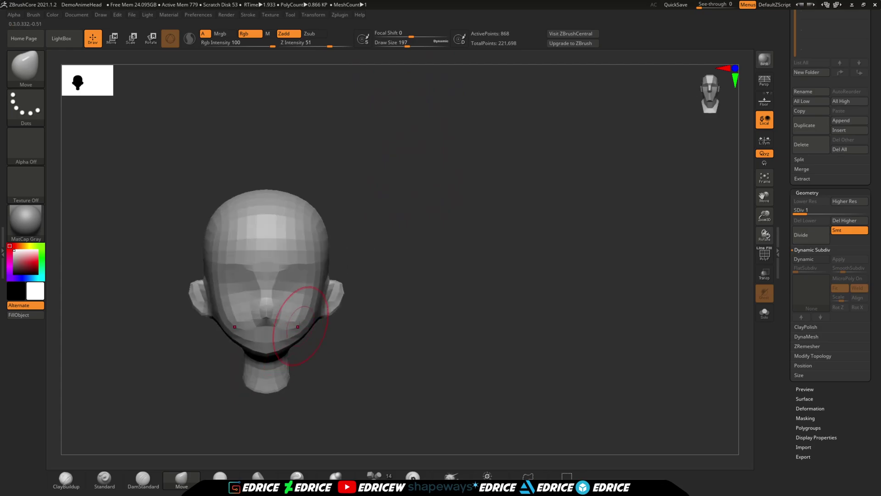
shift+drag(363, 276, 300, 277)
- Return the head to subdivision level 5 and carve a short mouth line with the DamStandard brush at a draw size of 90
drag(764, 215, 764, 248)
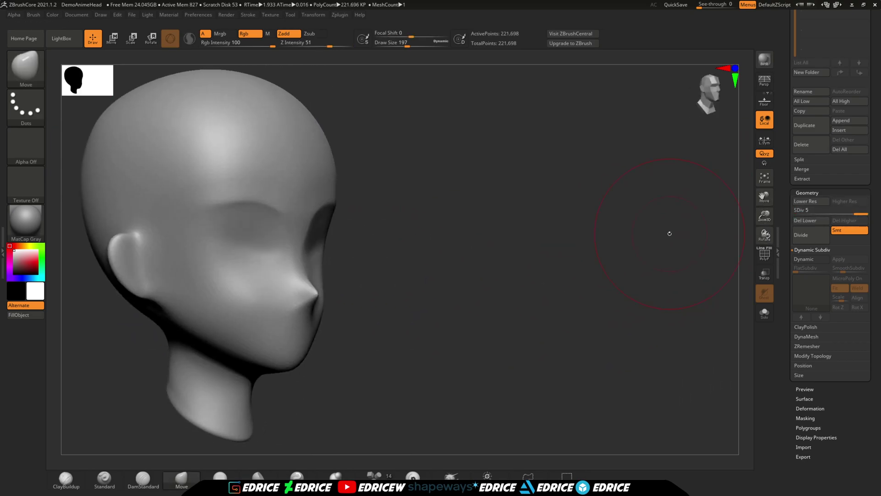
key(b)
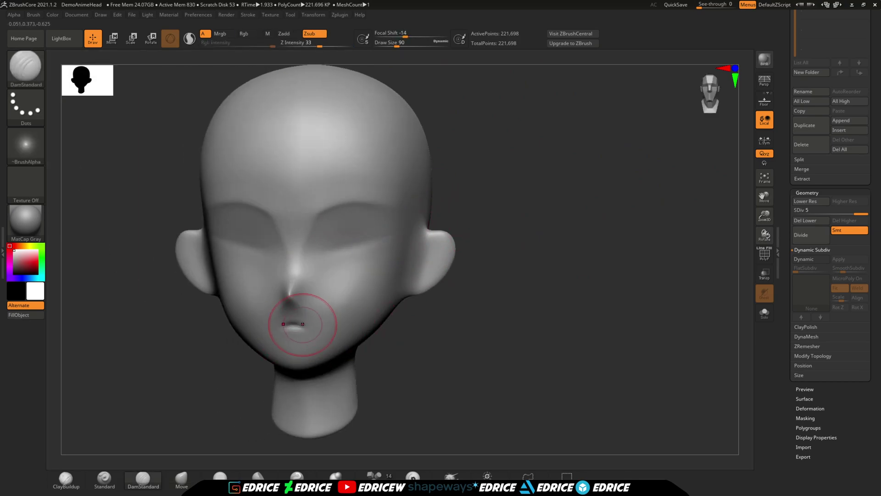
shift+drag(303, 324, 298, 325)
mouse_move(305, 340)
right_down()
mouse_move(419, 335)
mouse_move(422, 323)
right_up()
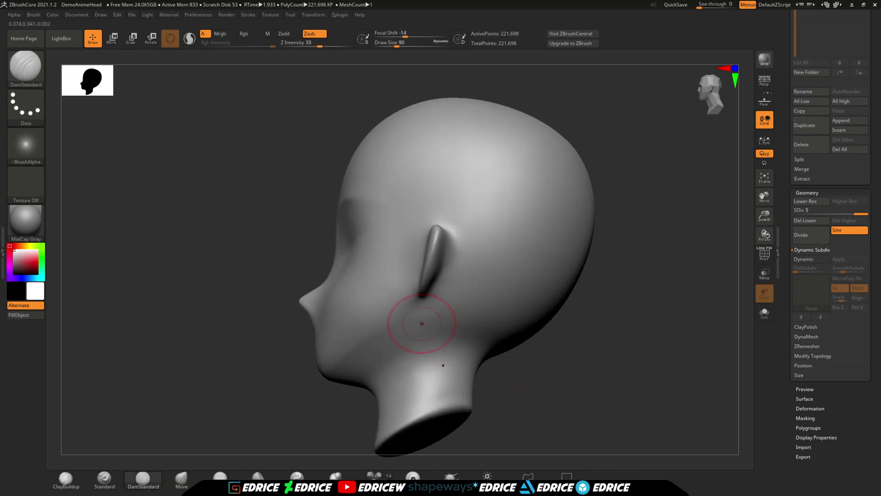
- Lower the head to subdivision level 2 and smooth the area below the ear where the jaw meets the neck
key(shift+d)
key(shift+d)
key(shift+d)
drag(410, 345, 434, 308)
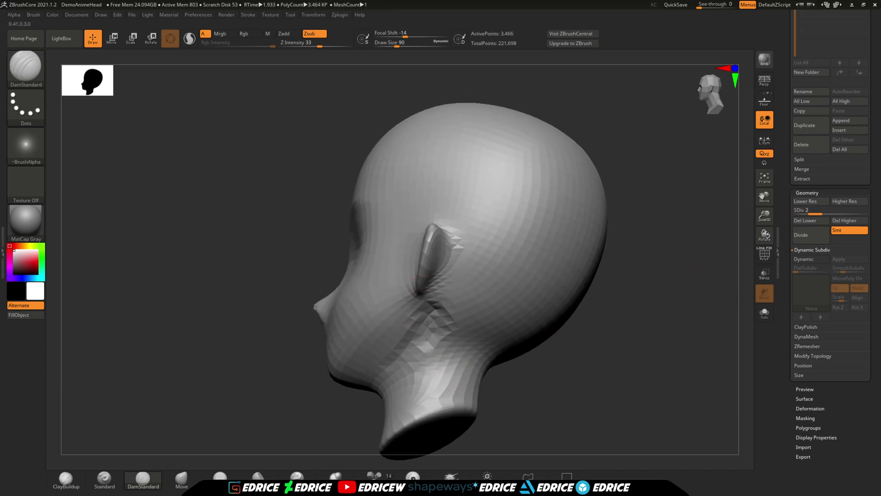
right_drag(415, 342, 486, 337)
shift+drag(383, 355, 432, 315)
right_drag(486, 338, 443, 330)
shift+drag(443, 331, 427, 312)
mouse_move(440, 335)
shift+right_down()
mouse_move(542, 352)
mouse_move(487, 344)
mouse_move(590, 299)
shift+right_up()
- Raise the head to subdivision level 4 and carve closed-eye lines into both eye sockets with the DamStandard brush
key(d)
key(d)
right_drag(545, 207, 525, 203)
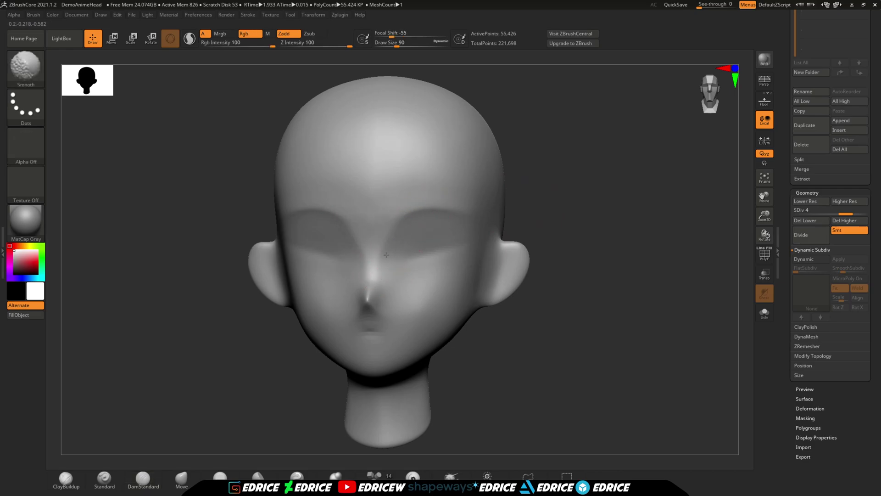
right_drag(410, 214, 537, 241)
right_drag(438, 247, 491, 250)
drag(415, 252, 447, 248)
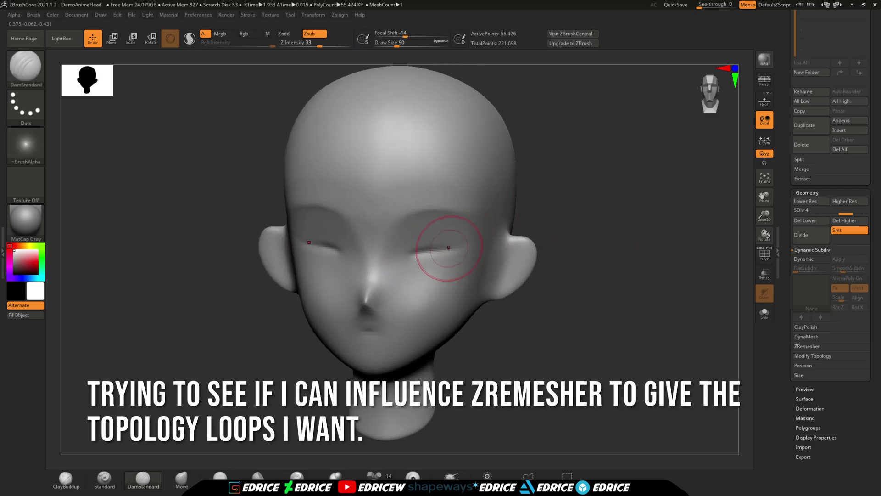
shift+right_drag(432, 257, 441, 276)
- Set the draw size to 65 and carve the inner folds of the ears with the DamStandard brush
click(394, 45)
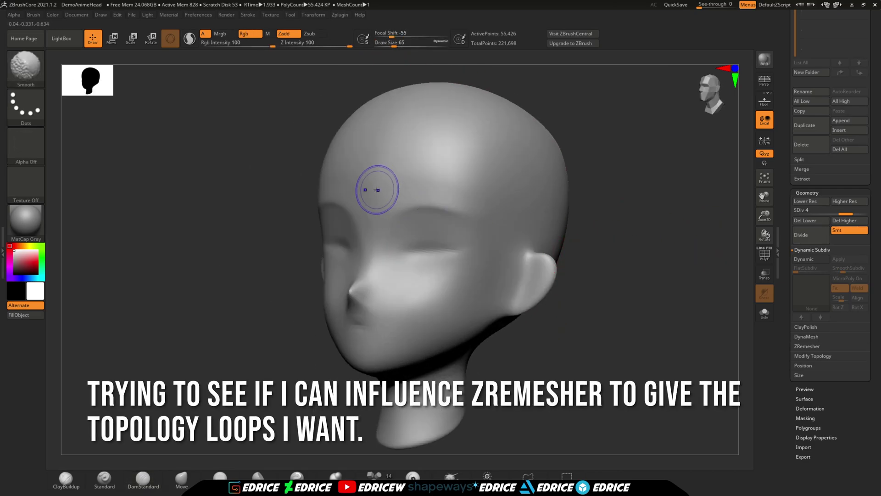
drag(764, 235, 789, 235)
mouse_move(764, 216)
mouse_down()
mouse_move(764, 193)
mouse_move(764, 230)
mouse_up()
drag(764, 235, 743, 235)
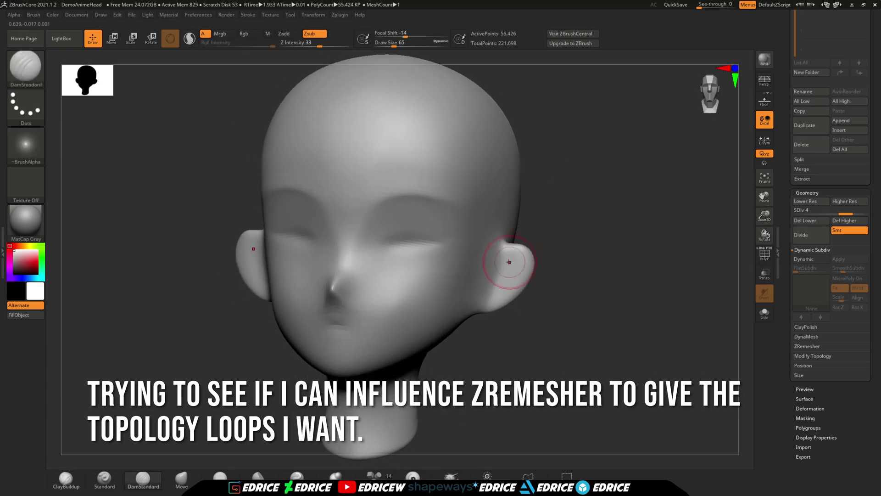
mouse_move(521, 250)
right_down()
mouse_move(503, 258)
mouse_move(516, 280)
mouse_move(517, 262)
right_up()
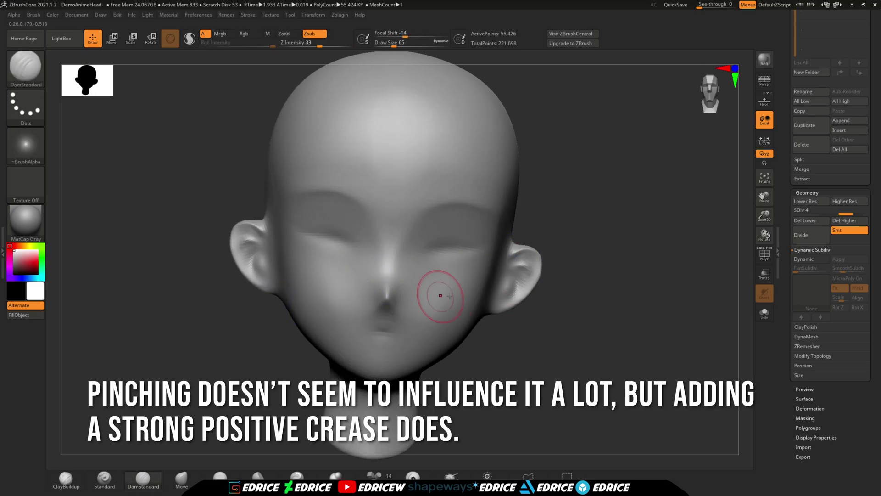
- Refine the brow creases and carve the lips with the DamStandard brush, raising the head to subdivision level 5
right_drag(437, 291, 400, 222)
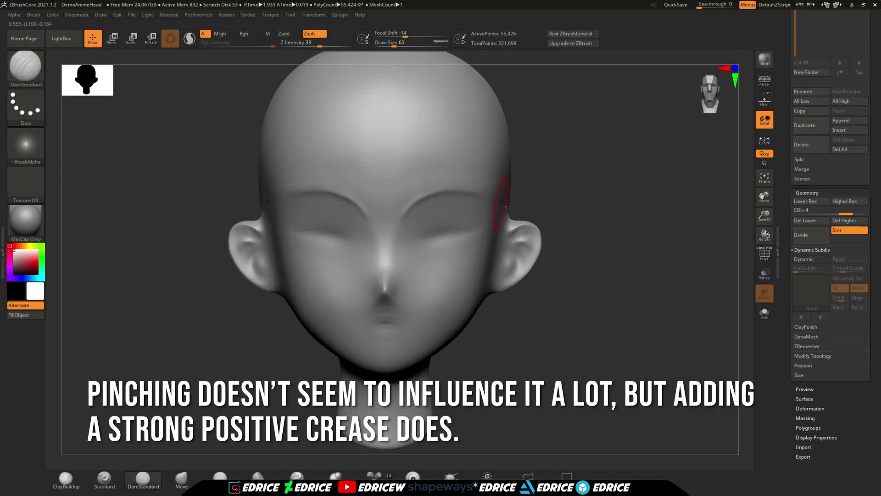
right_drag(503, 204, 466, 209)
shift+drag(419, 203, 414, 206)
right_drag(349, 321, 390, 326)
key(d)
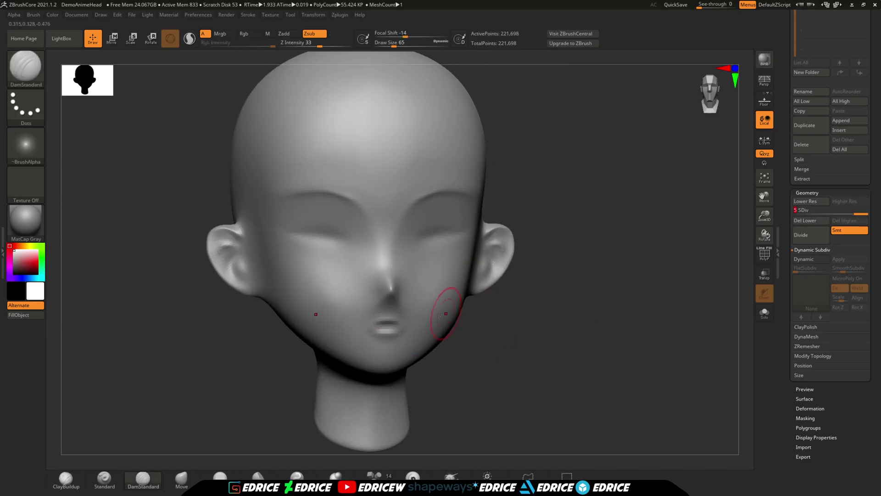
- Carve the upper eyelids and eye openings on both sides with repeated DamStandard strokes
right_drag(454, 305, 491, 299)
drag(439, 219, 490, 225)
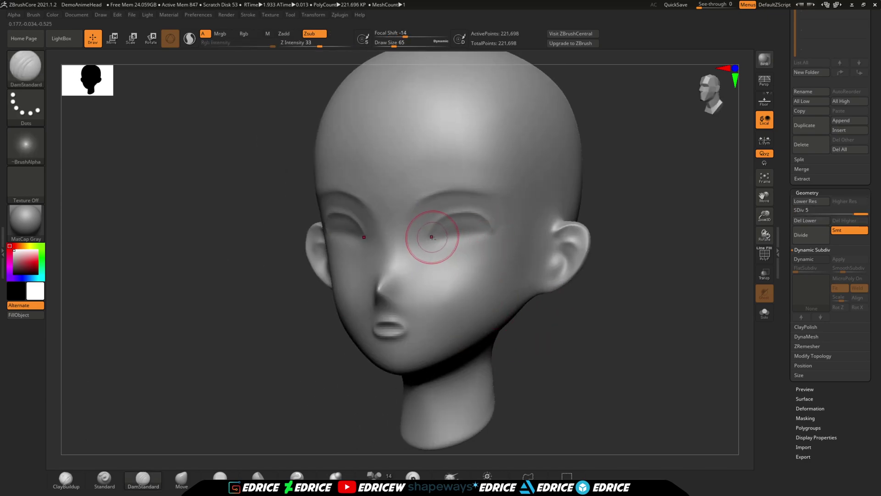
drag(433, 239, 494, 228)
drag(435, 237, 491, 232)
drag(569, 293, 612, 292)
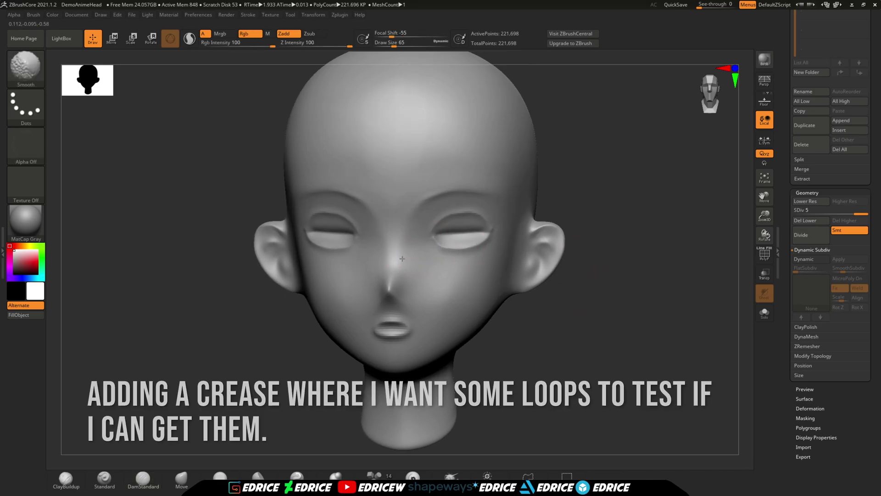
- Add creases around the mouth, cheeks and eyes with the DamStandard brush to mark the desired topology loops
right_drag(393, 285, 403, 303)
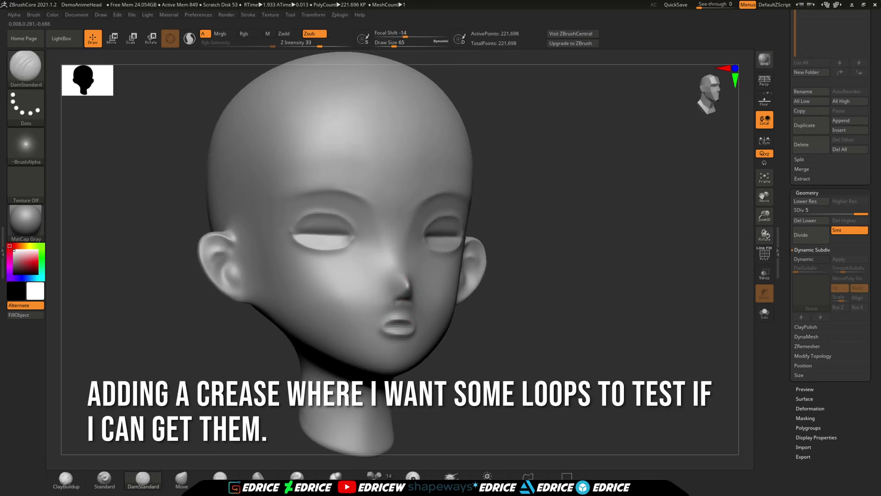
mouse_move(344, 338)
right_down()
mouse_move(423, 315)
mouse_move(435, 275)
right_up()
shift+drag(420, 374, 512, 367)
mouse_move(512, 366)
right_down()
mouse_move(443, 274)
mouse_move(442, 370)
right_up()
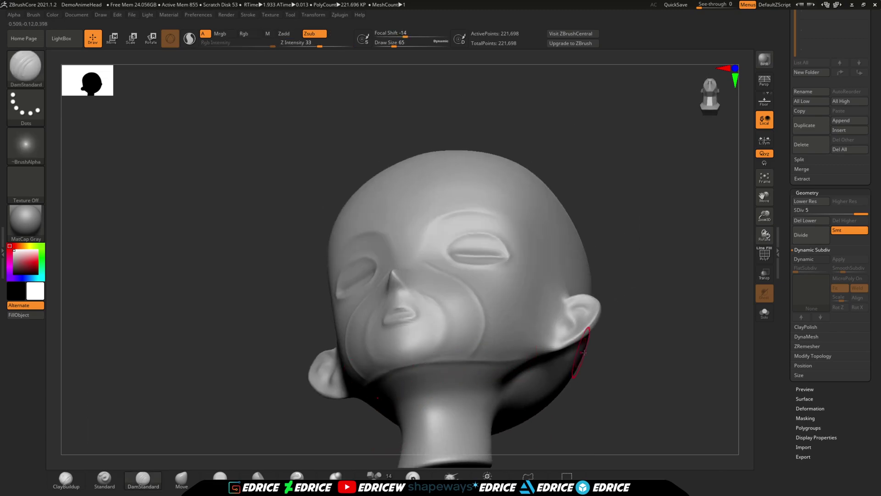
shift+right_drag(583, 353, 642, 349)
right_drag(711, 262, 663, 249)
right_drag(679, 300, 639, 306)
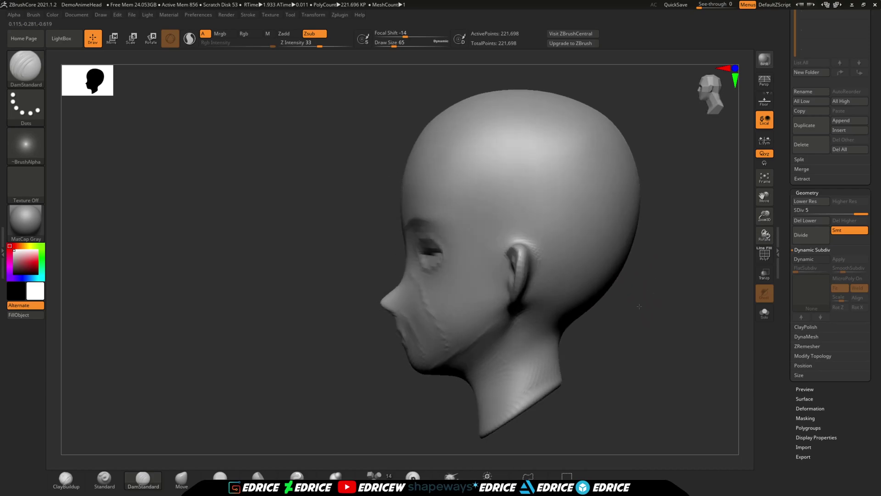
alt+right_drag(590, 353, 586, 349)
- Remesh the creased head with ZRemesher with Half off and examine the new topology in the polygon wireframe
click(815, 347)
click(808, 288)
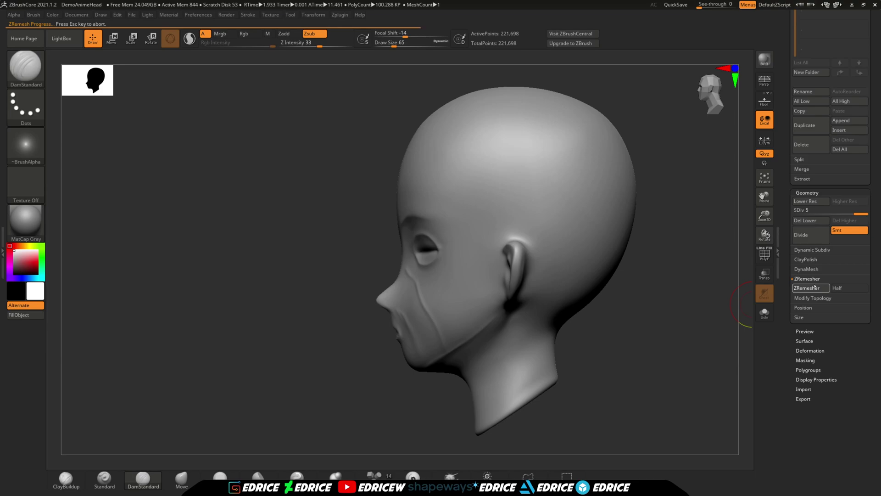
click(764, 254)
drag(642, 305, 709, 310)
drag(507, 283, 659, 295)
key(shift+f)
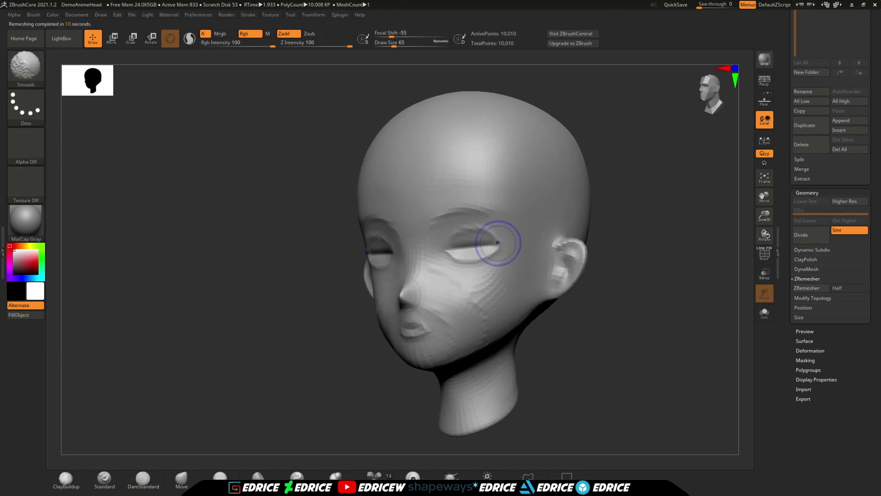
- Smooth away the carved eyes, lips and cheek creases on both sides of the face with the Smooth brush
mouse_move(449, 289)
shift+mouse_down()
mouse_move(398, 362)
mouse_move(496, 280)
shift+mouse_up()
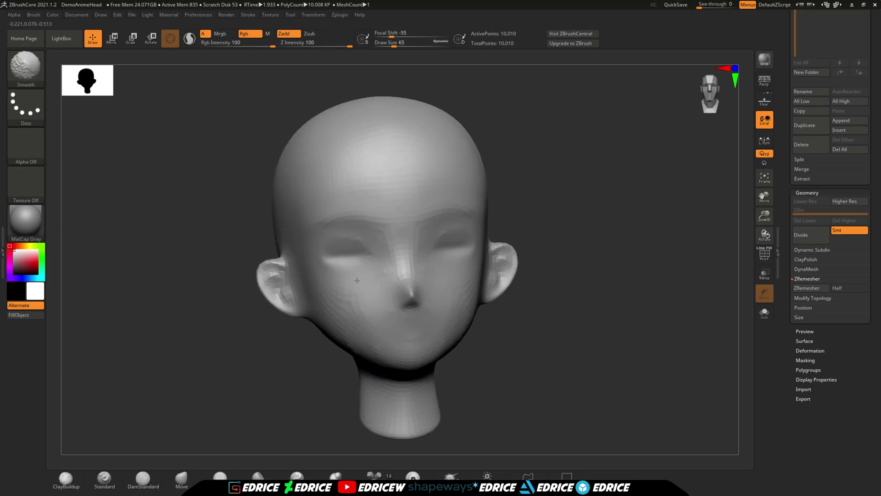
shift+drag(356, 277, 308, 230)
mouse_move(238, 298)
mouse_down()
mouse_move(349, 275)
mouse_move(374, 260)
mouse_up()
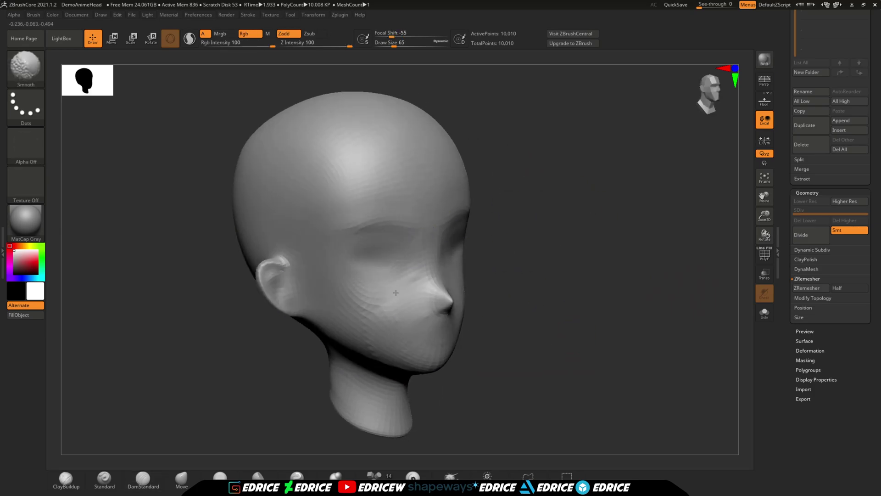
- Check the head's topology in the polygon wireframe and smooth the jawline and upper neck below the ear
click(764, 254)
shift+drag(707, 276, 610, 281)
alt+drag(754, 260, 730, 257)
drag(730, 257, 656, 236)
mouse_move(608, 367)
mouse_down()
mouse_move(616, 357)
mouse_move(605, 361)
mouse_up()
key(shift+f)
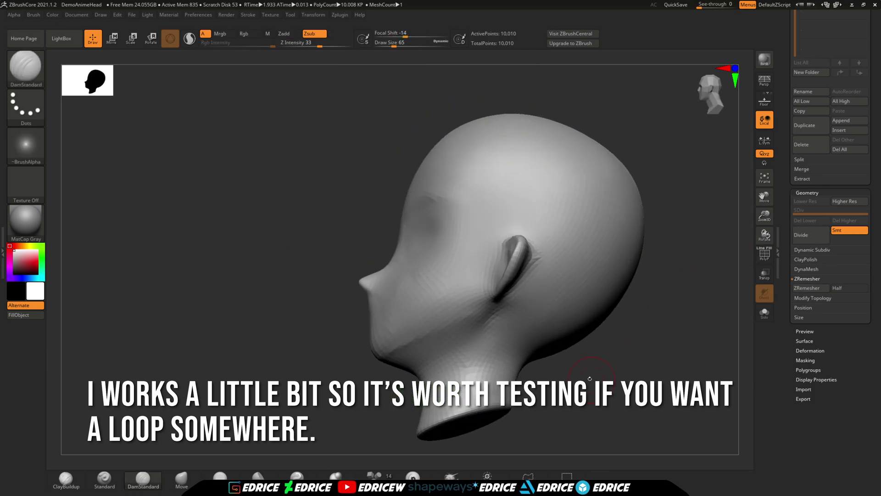
mouse_move(465, 351)
shift+mouse_down()
mouse_move(482, 321)
mouse_move(496, 321)
shift+mouse_up()
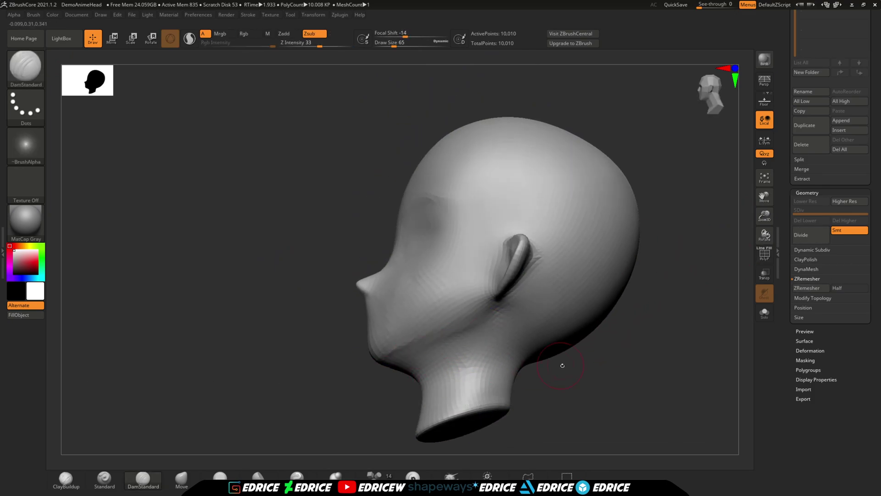
shift+drag(560, 364, 606, 362)
- Divide the smoothed head three times to reach subdivision level 4
mouse_move(610, 280)
mouse_down()
mouse_move(537, 271)
mouse_move(707, 257)
mouse_up()
click(764, 178)
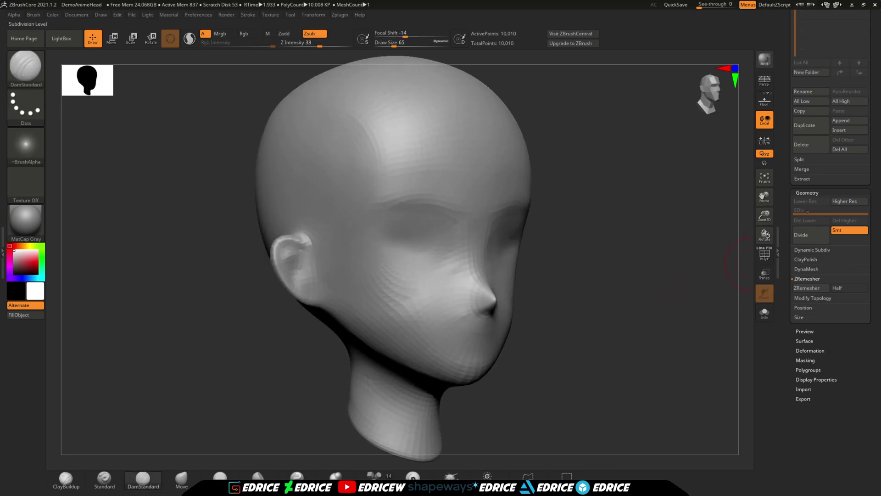
click(765, 254)
click(766, 253)
drag(764, 217, 796, 246)
key(ctrl+d)
key(ctrl+d)
key(ctrl+d)
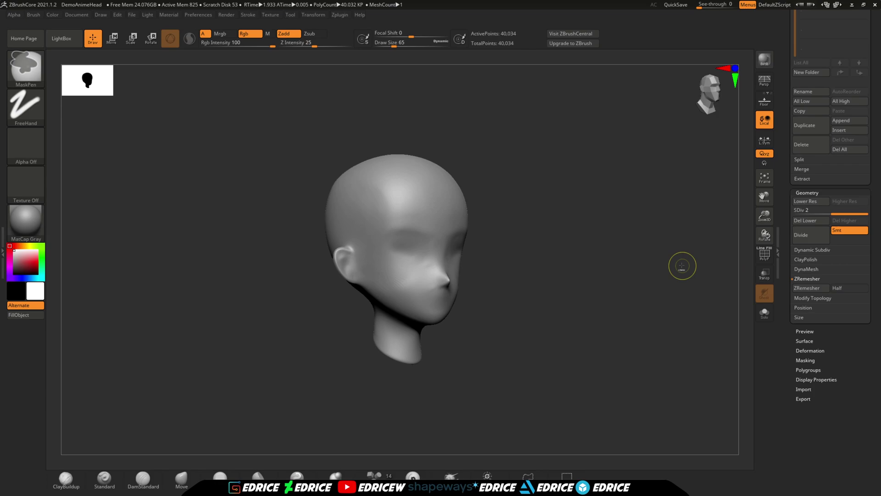
- Smooth the remaining unevenness on the face, cheeks and around the ears at subdivision level 4
shift+drag(445, 287, 479, 262)
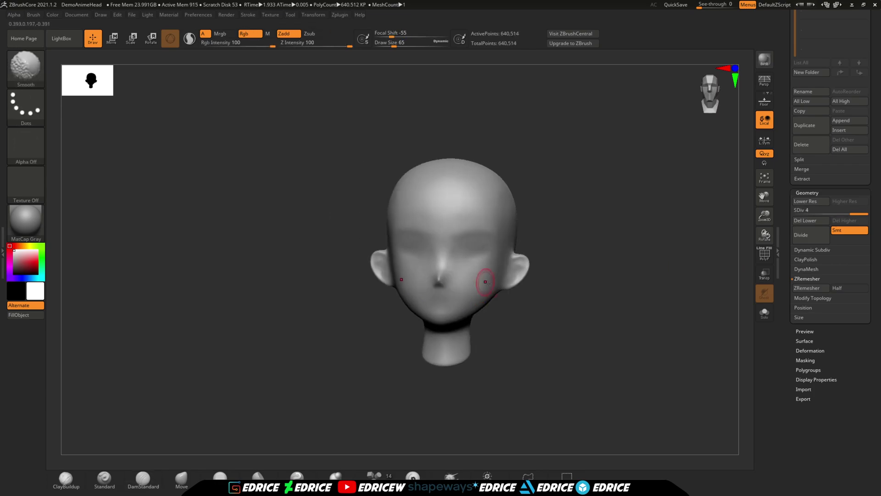
right_drag(485, 281, 519, 271)
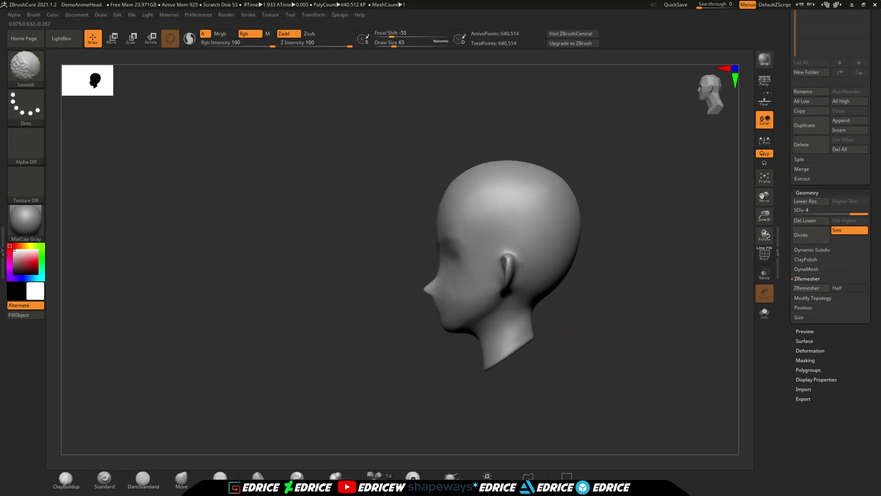
shift+drag(522, 266, 524, 297)
drag(605, 294, 653, 283)
drag(764, 216, 729, 251)
mouse_move(764, 197)
mouse_down()
mouse_move(637, 246)
mouse_move(730, 273)
mouse_up()
alt+drag(668, 298, 674, 328)
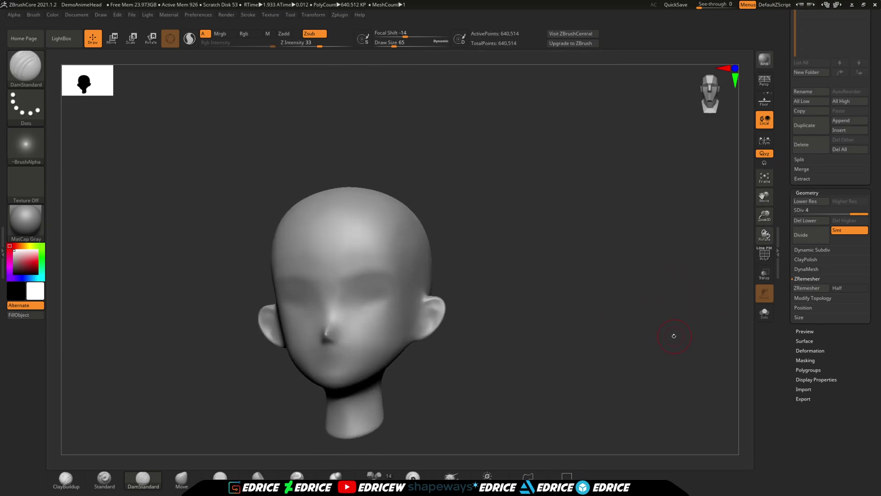
right_drag(673, 336, 681, 331)
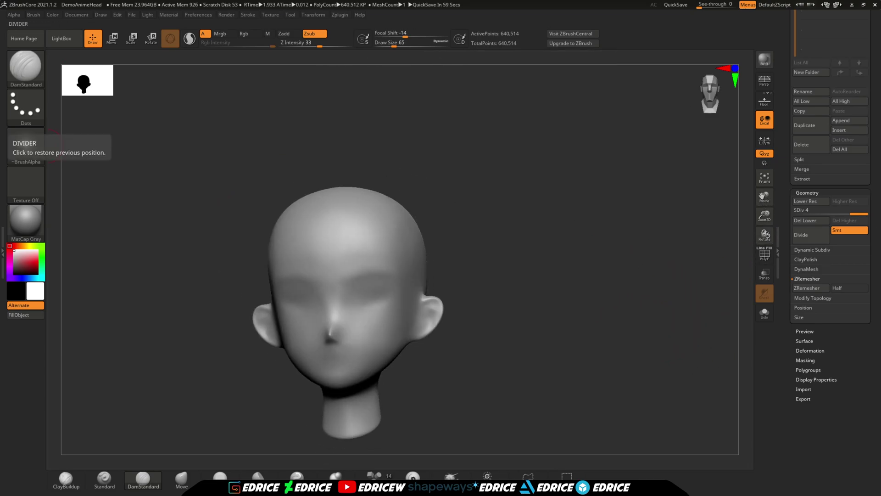